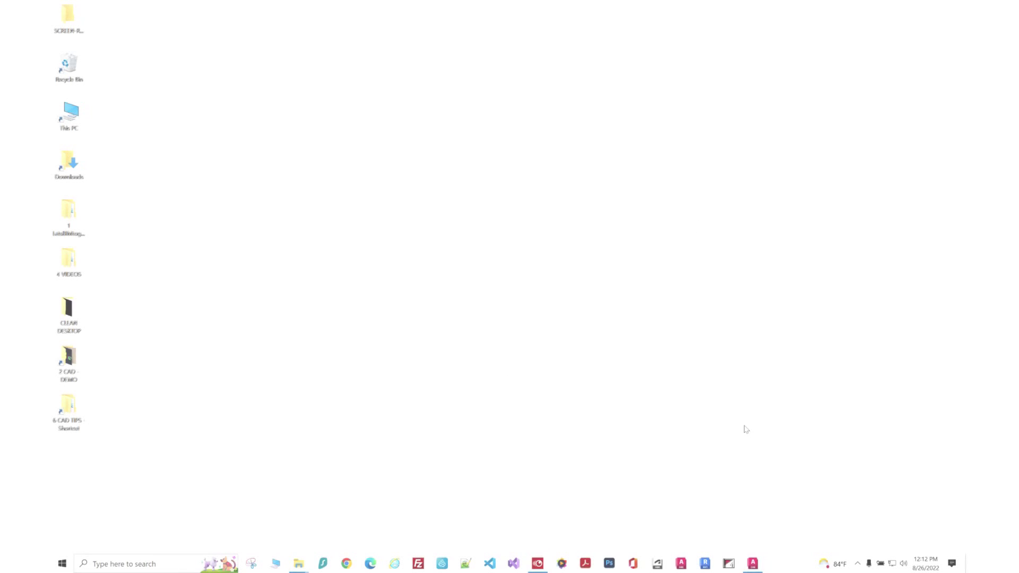
Bring the drawing forward and pan and zoom the floor plan around the red circle.
{"action": "left_click", "coordinate": [752, 564]}
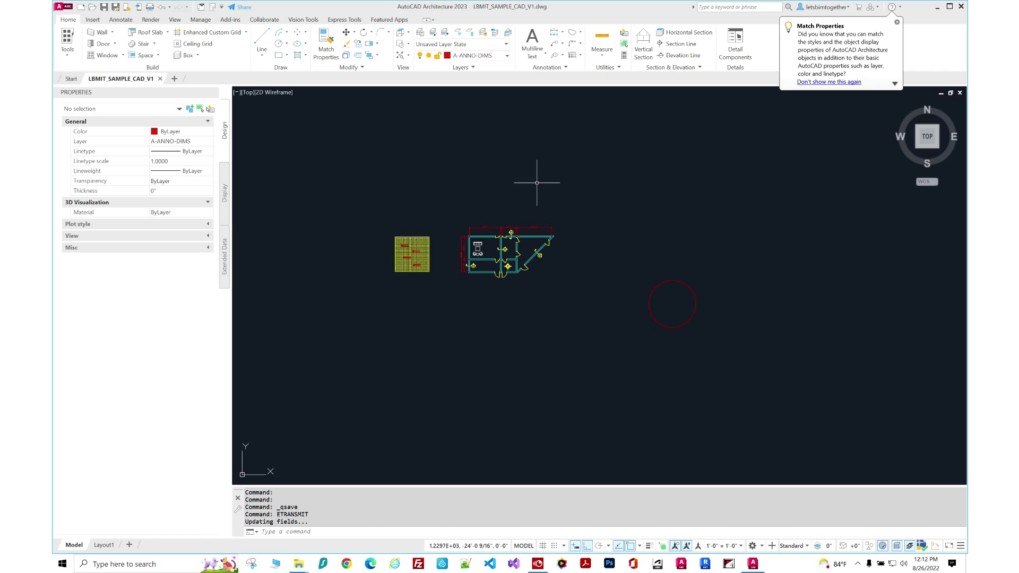
{"action": "mouse_move", "coordinate": [548, 258]}
{"action": "middle_mouse_down"}
{"action": "mouse_move", "coordinate": [661, 212]}
{"action": "mouse_move", "coordinate": [660, 273]}
{"action": "mouse_move", "coordinate": [585, 315]}
{"action": "middle_mouse_up"}
{"action": "scroll", "coordinate": [626, 292], "scroll_direction": "up", "scroll_amount": 4}
{"action": "scroll", "coordinate": [616, 282], "scroll_direction": "down", "scroll_amount": 4}
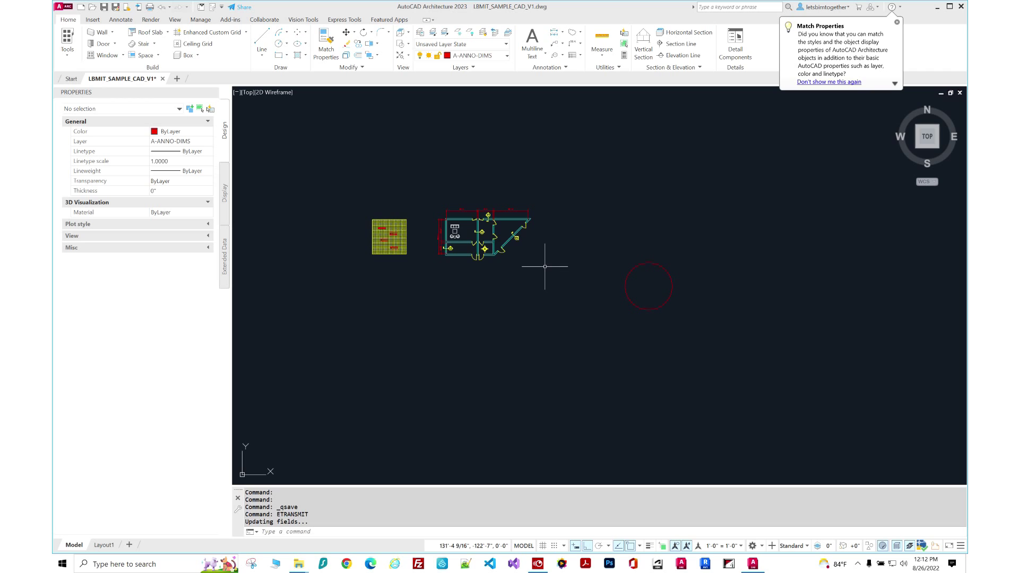
{"action": "key", "text": "Escape"}
{"action": "key", "text": "Escape"}
{"action": "scroll", "coordinate": [544, 270], "scroll_direction": "up", "scroll_amount": 3}
{"action": "left_click", "coordinate": [485, 218]}
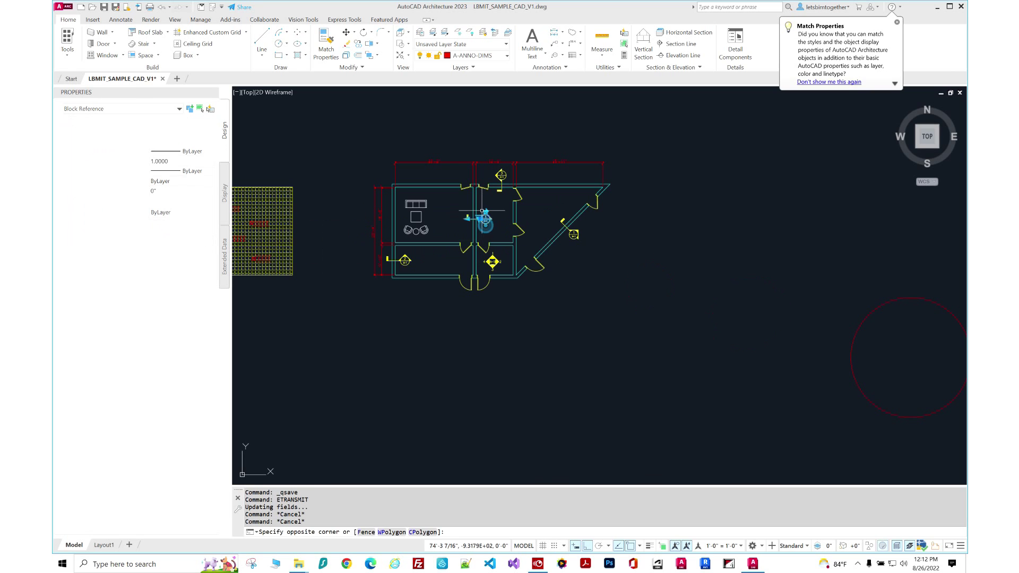
{"action": "scroll", "coordinate": [480, 249], "scroll_direction": "down", "scroll_amount": 2}
{"action": "scroll", "coordinate": [479, 248], "scroll_direction": "down", "scroll_amount": 2}
{"action": "key", "text": "Escape"}
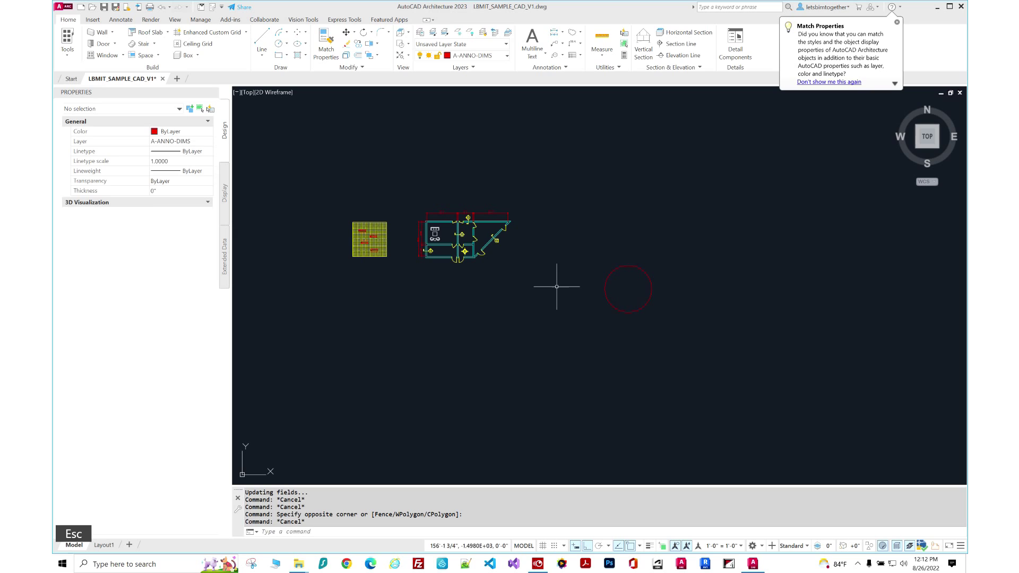
Window-select the red CIRCLE external reference and open it in its own tab with XO.
{"action": "left_click", "coordinate": [619, 341]}
{"action": "left_click", "coordinate": [565, 263]}
{"action": "key", "text": "Escape"}
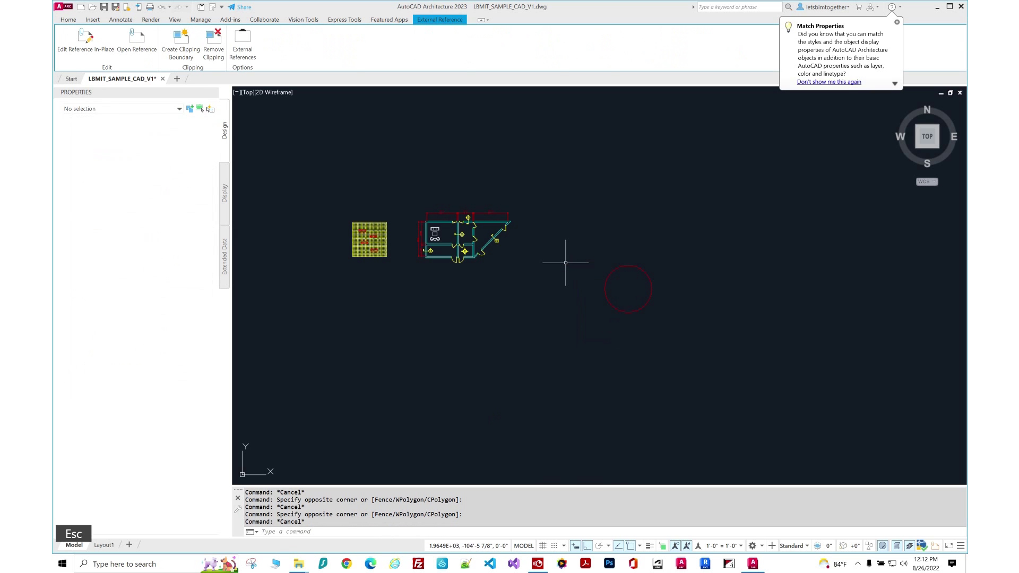
{"action": "left_click", "coordinate": [690, 341]}
{"action": "left_click", "coordinate": [594, 273]}
{"action": "key", "text": "Escape"}
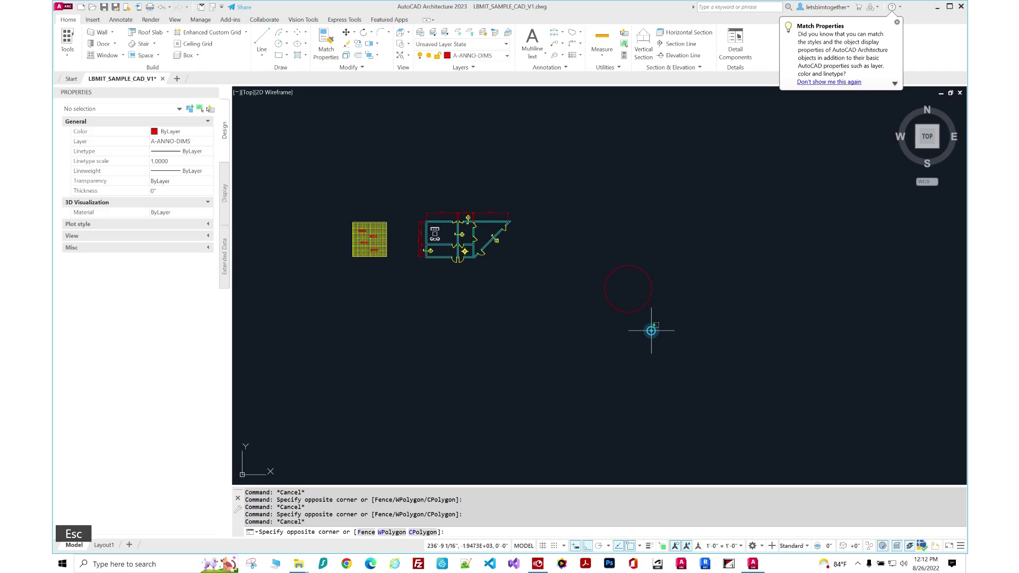
{"action": "left_click", "coordinate": [648, 329]}
{"action": "left_click", "coordinate": [495, 216]}
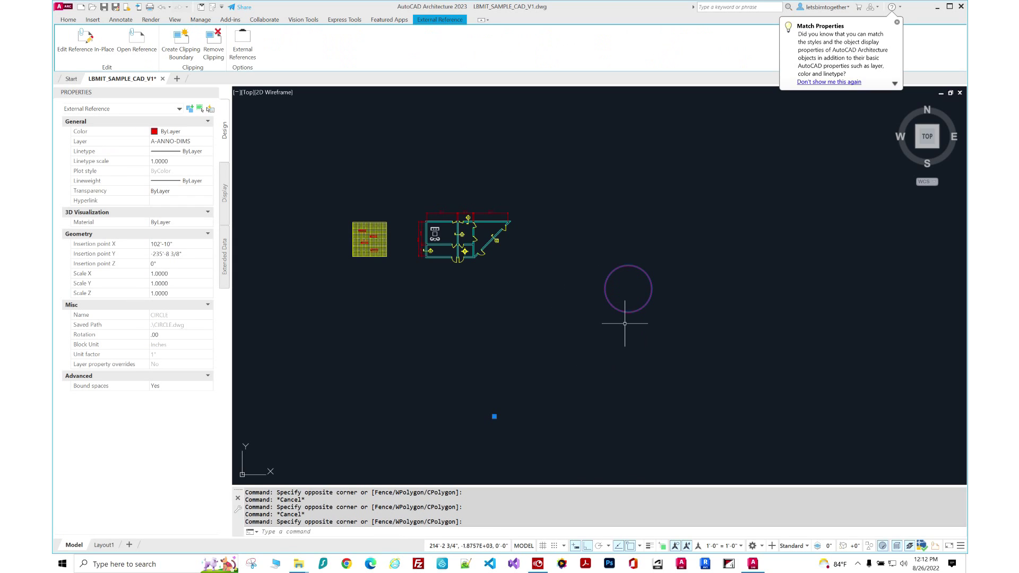
{"action": "type", "text": "XO"}
{"action": "key", "text": "Return"}
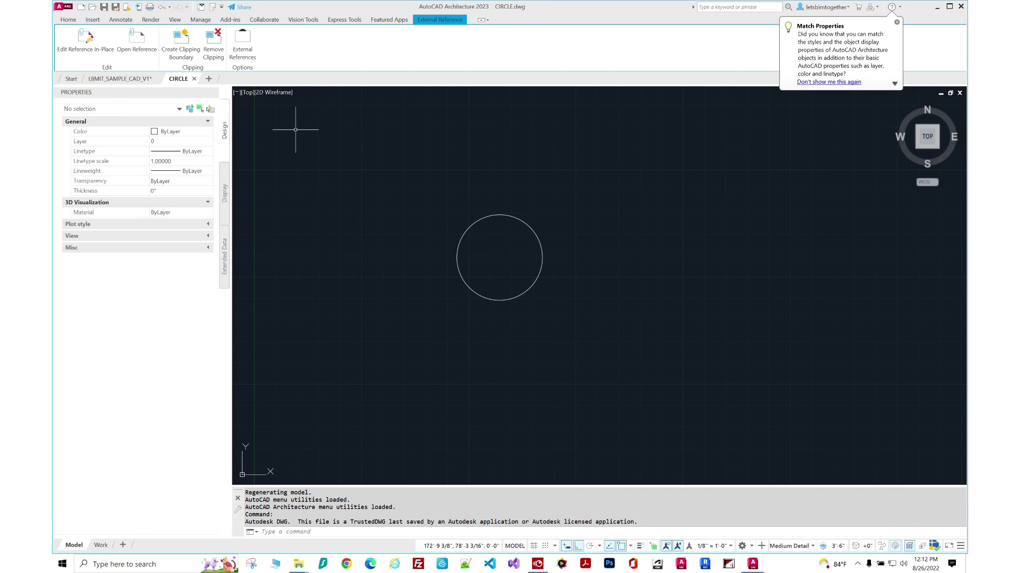
{"action": "scroll", "coordinate": [539, 256], "scroll_direction": "down", "scroll_amount": 2}
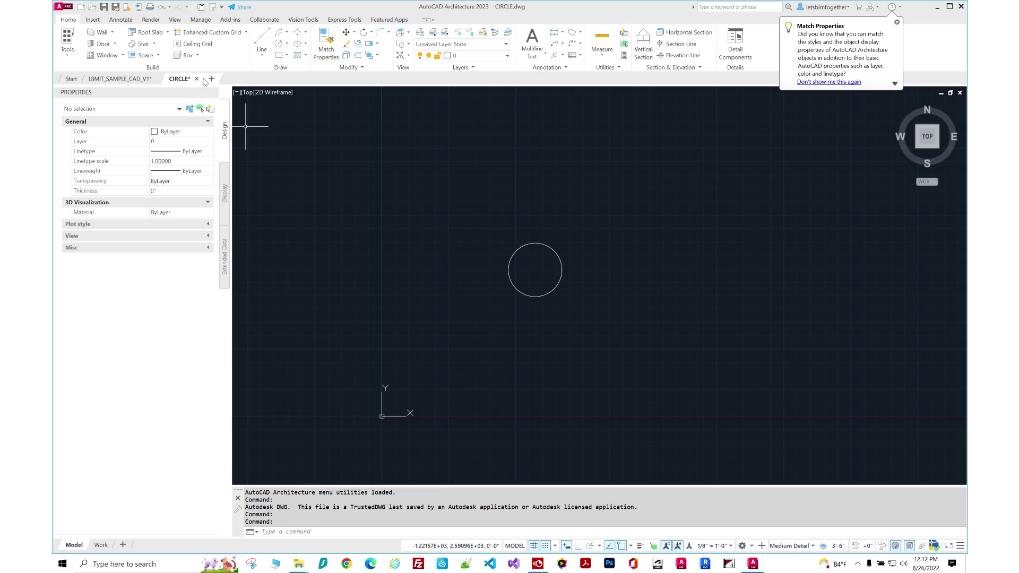
{"action": "left_click", "coordinate": [196, 79]}
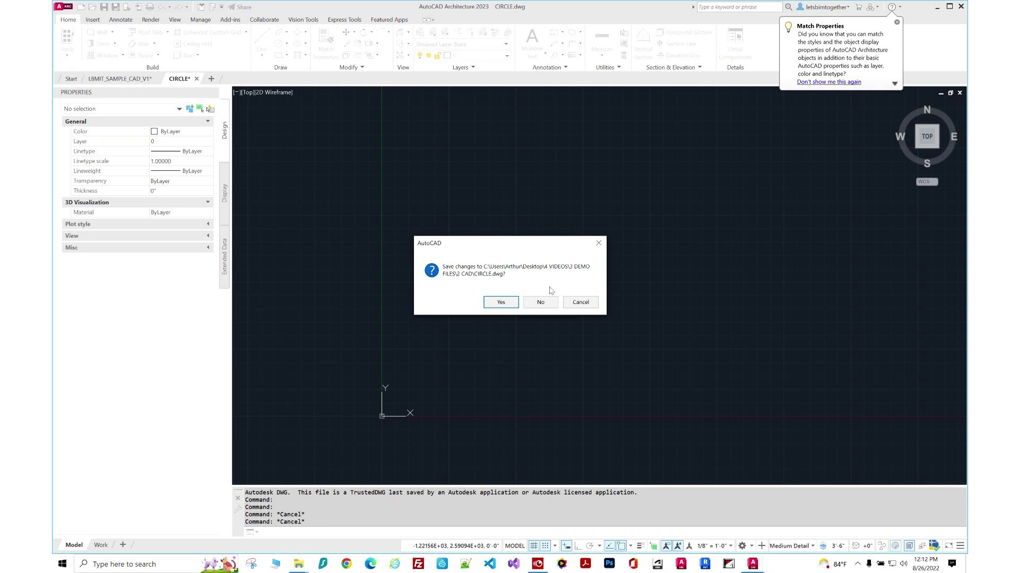
{"action": "left_click", "coordinate": [541, 303]}
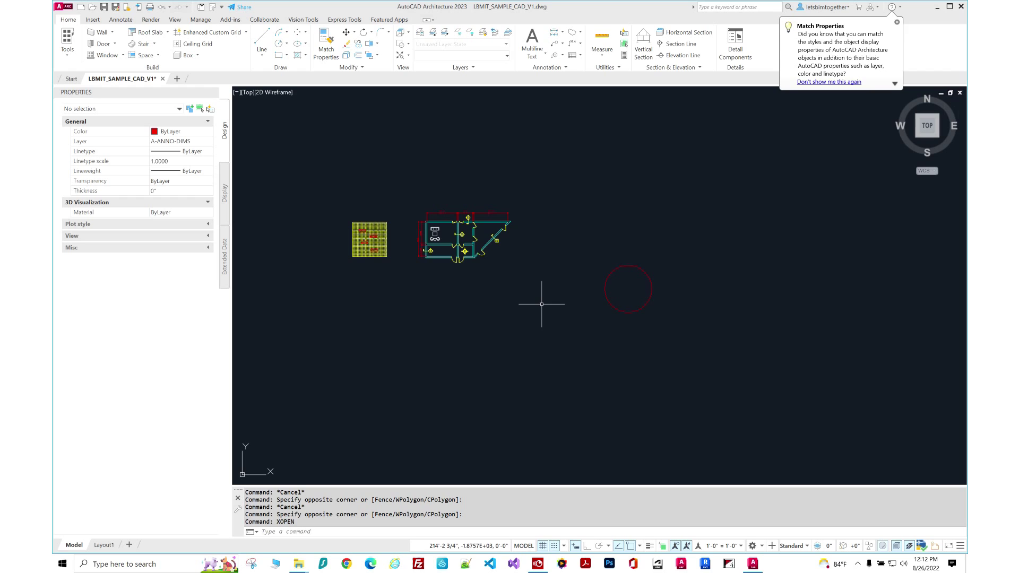
{"action": "scroll", "coordinate": [439, 212], "scroll_direction": "up", "scroll_amount": 8}
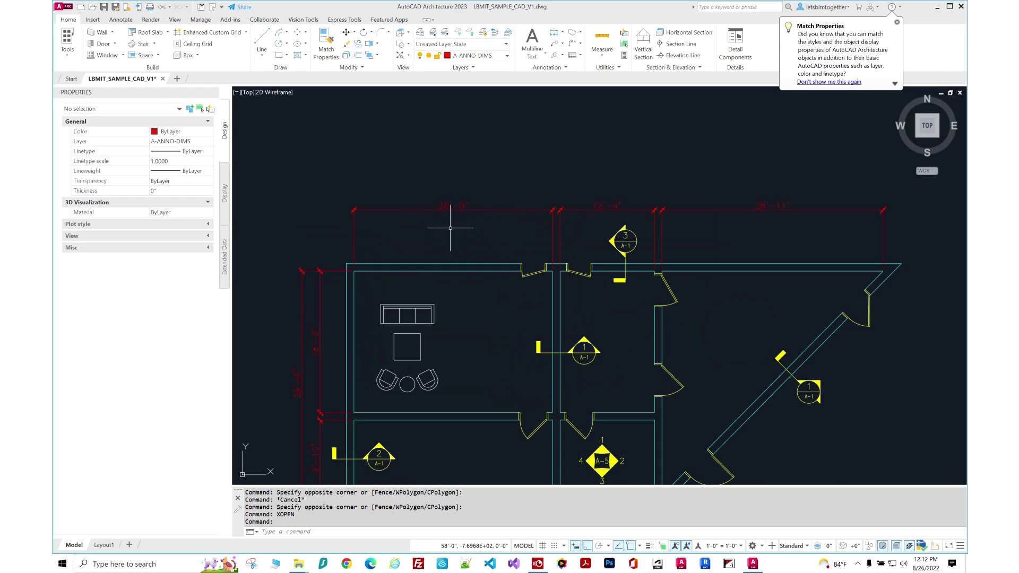
{"action": "scroll", "coordinate": [450, 229], "scroll_direction": "down", "scroll_amount": 5}
{"action": "key", "text": "Escape"}
{"action": "key", "text": "Escape"}
{"action": "key", "text": "Escape"}
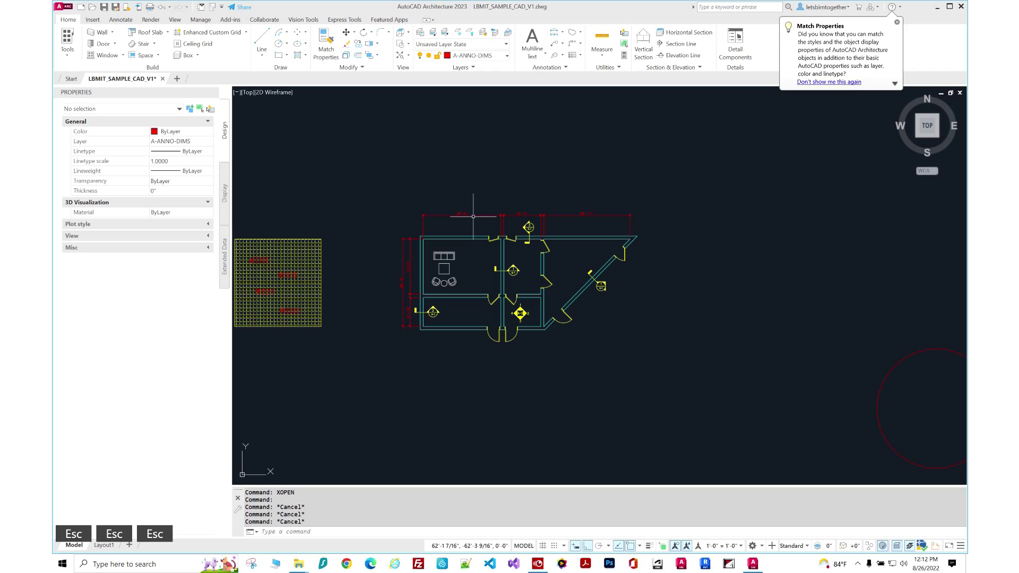
{"action": "type", "text": "PLOT"}
{"action": "key", "text": "Return"}
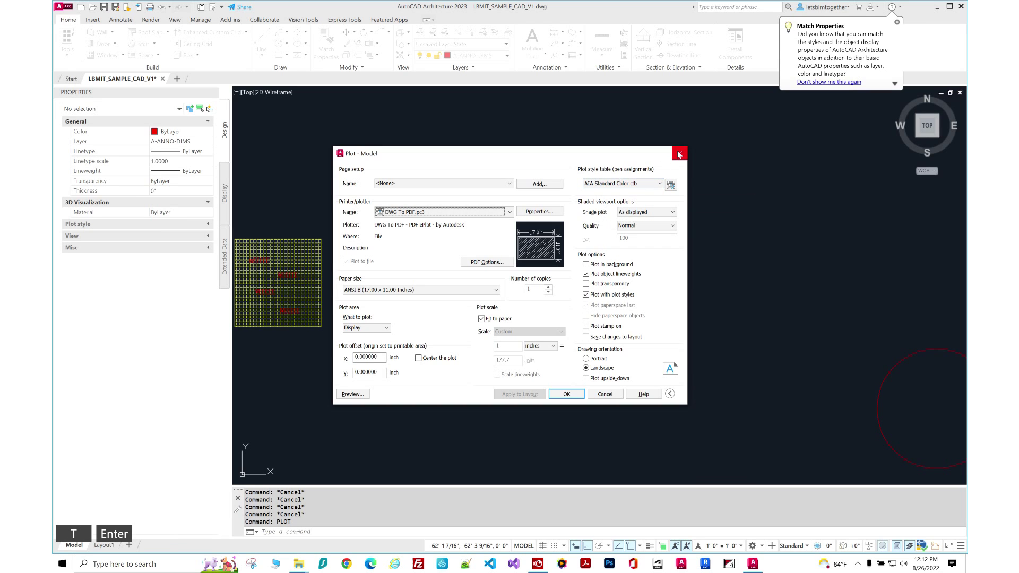
{"action": "key", "text": "Escape"}
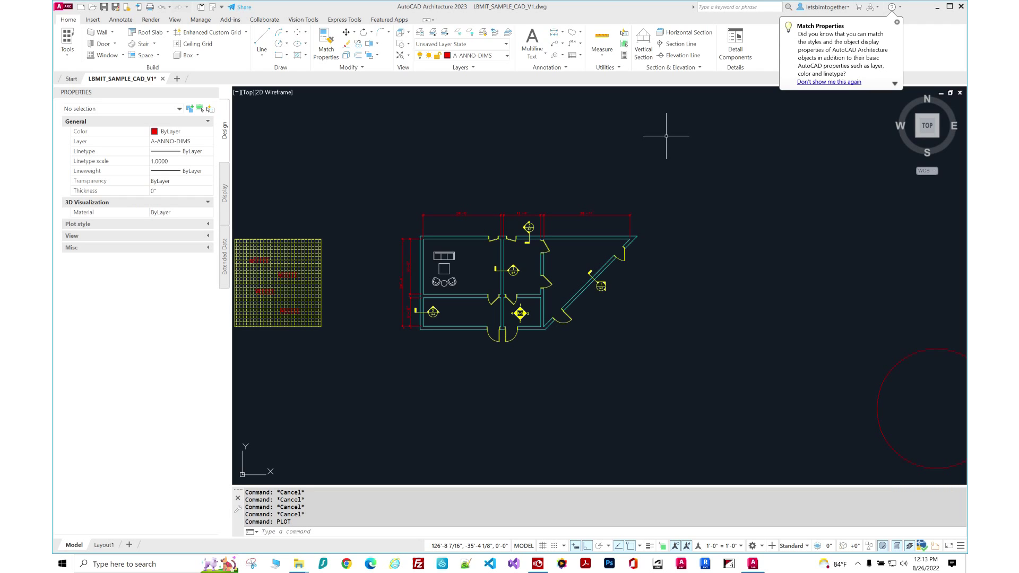
{"action": "key", "text": "Escape"}
{"action": "middle_click_drag", "start_coordinate": [655, 209], "coordinate": [676, 221]}
{"action": "key", "text": "Escape"}
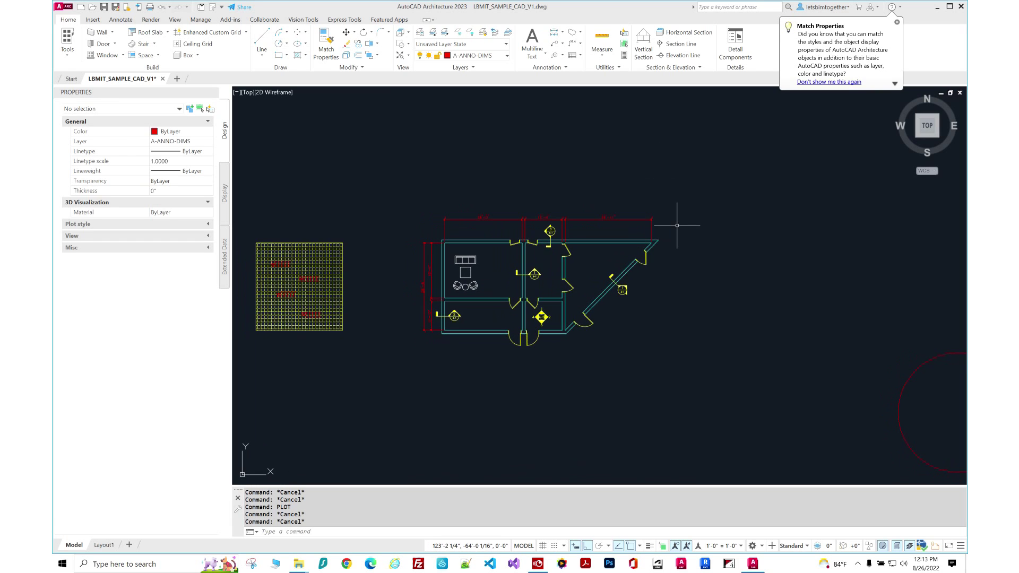
{"action": "scroll", "coordinate": [677, 225], "scroll_direction": "down", "scroll_amount": 4}
{"action": "mouse_move", "coordinate": [669, 247]}
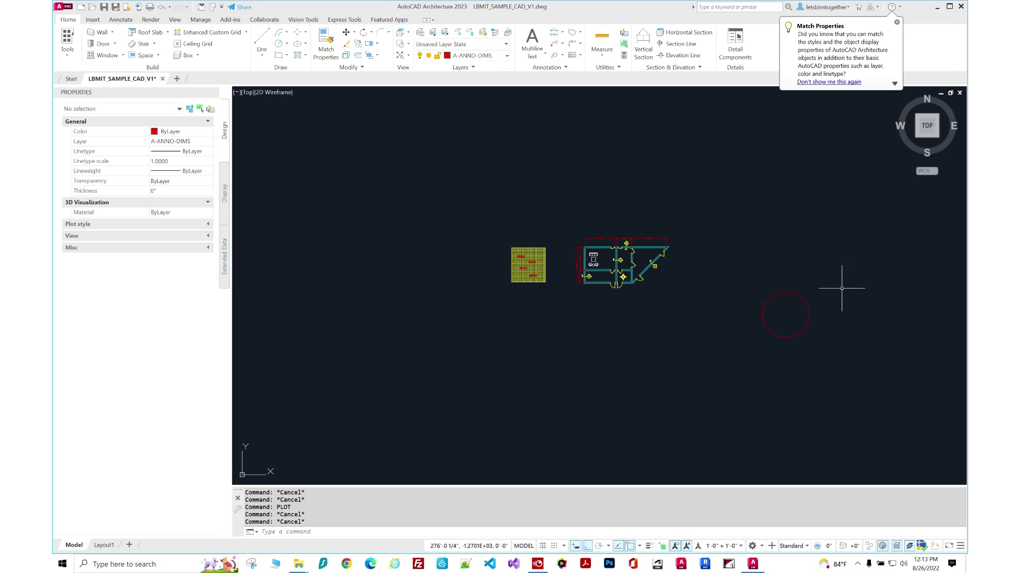
{"action": "left_click", "coordinate": [835, 269]}
{"action": "left_click", "coordinate": [792, 319]}
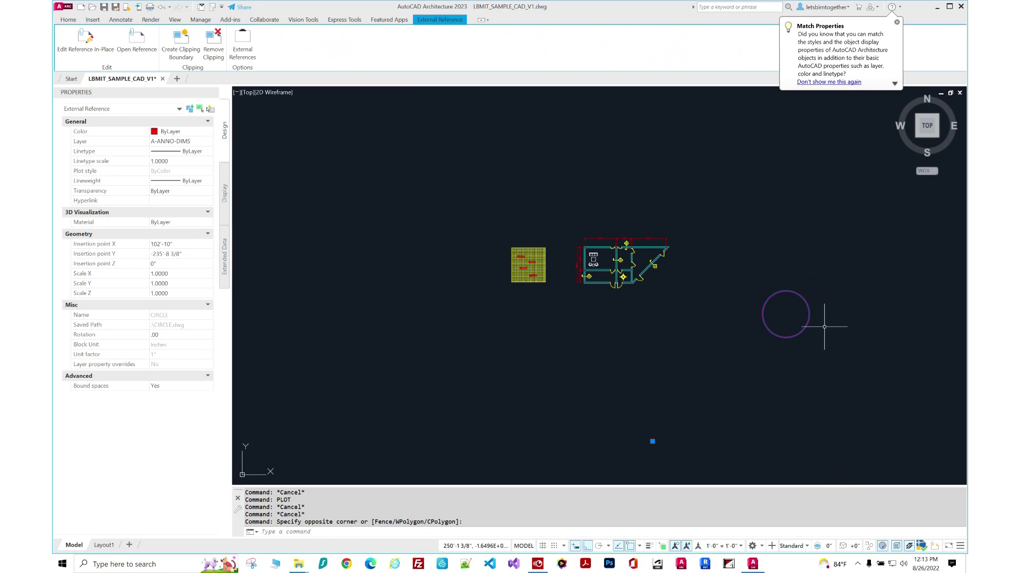
{"action": "key", "text": "Escape"}
{"action": "key", "text": "Escape"}
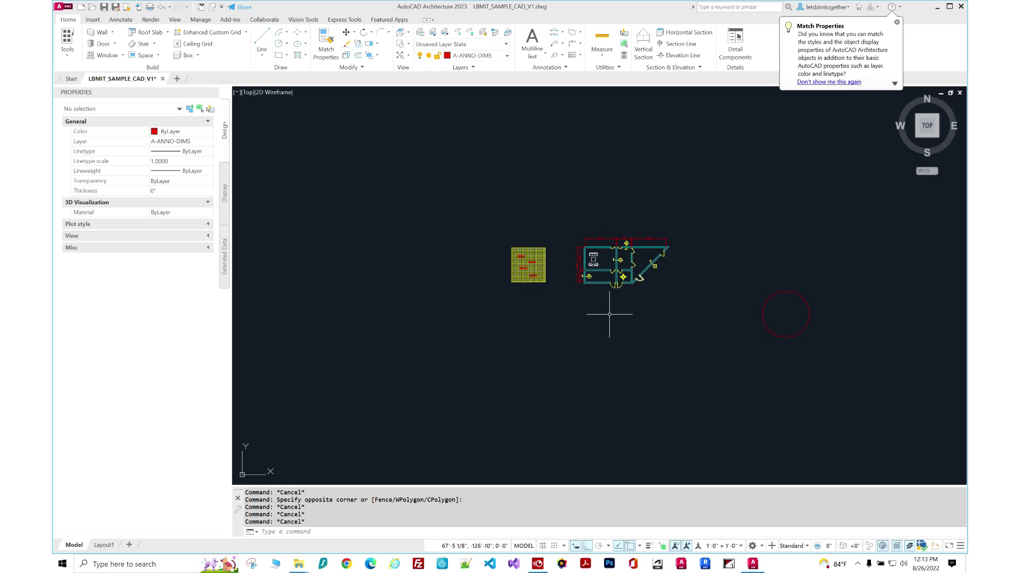
{"action": "scroll", "coordinate": [634, 282], "scroll_direction": "up", "scroll_amount": 2}
{"action": "scroll", "coordinate": [633, 282], "scroll_direction": "down", "scroll_amount": 2}
{"action": "key", "text": "Escape"}
{"action": "key", "text": "Escape"}
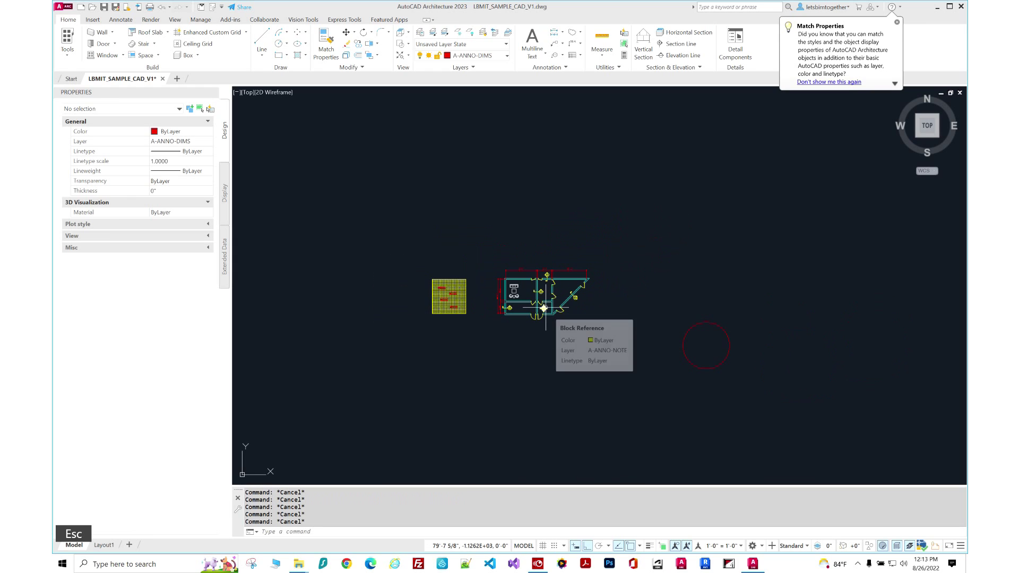
Run ETRANS and save the drawing so Create Transmittal lists 18 files totalling 2353KB.
{"action": "type", "text": "ETRANS"}
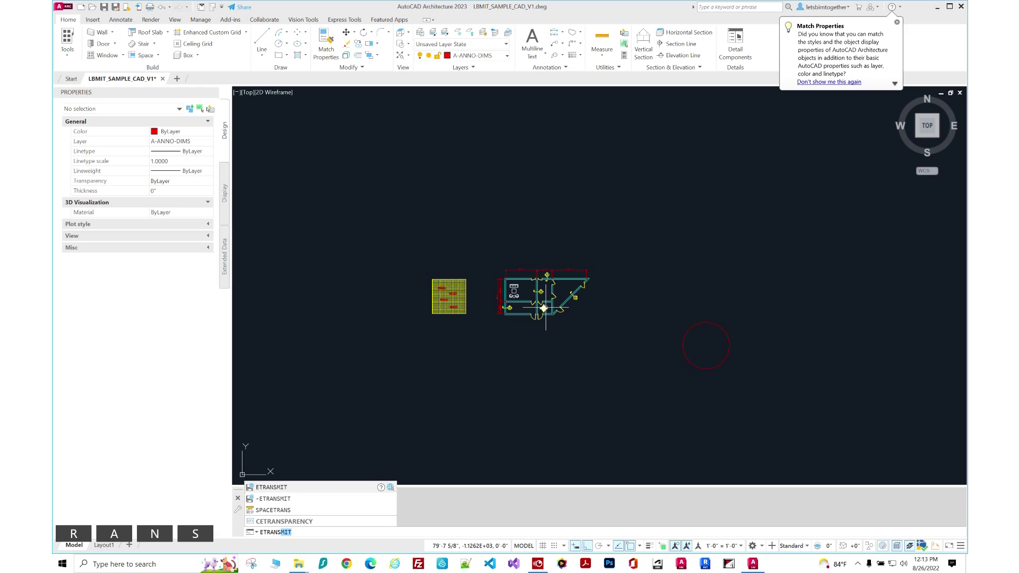
{"action": "key", "text": "Return"}
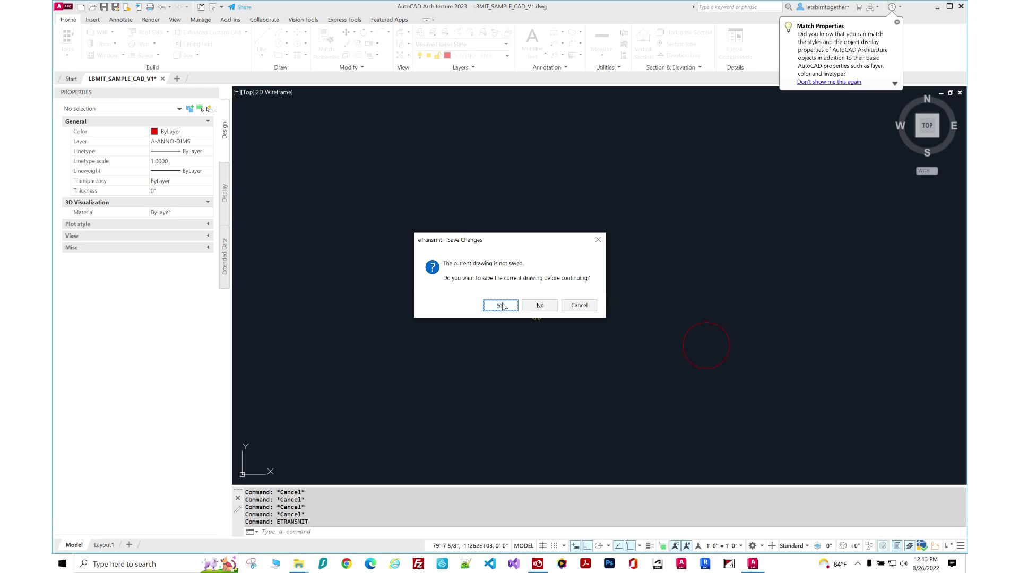
{"action": "left_click", "coordinate": [502, 305]}
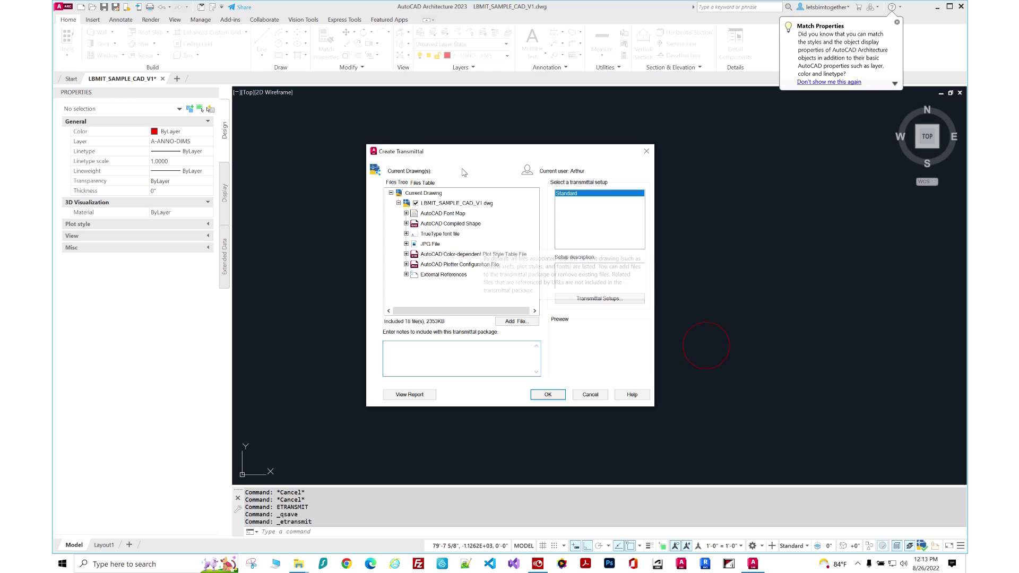
Expand External References in the Files Tree and check the CIRCLE.dwg entry.
{"action": "left_click_drag", "start_coordinate": [463, 160], "coordinate": [502, 181]}
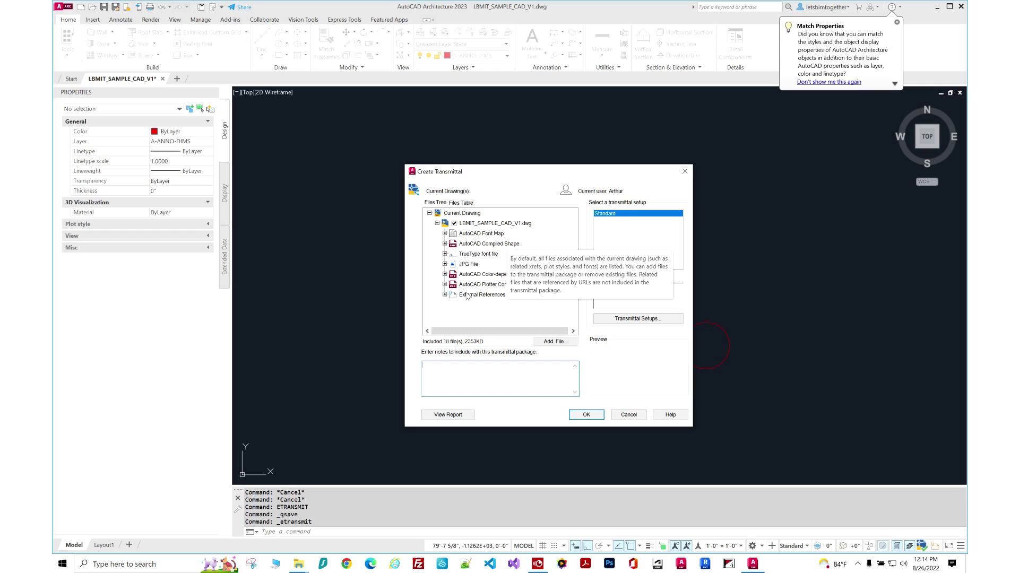
{"action": "left_click", "coordinate": [446, 295]}
{"action": "left_click", "coordinate": [445, 294]}
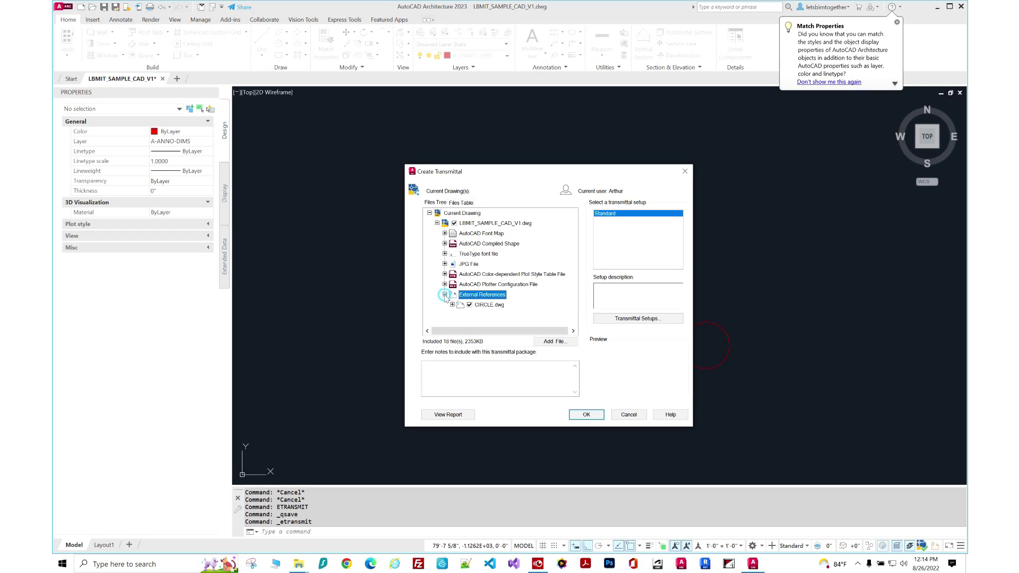
{"action": "left_click", "coordinate": [470, 305]}
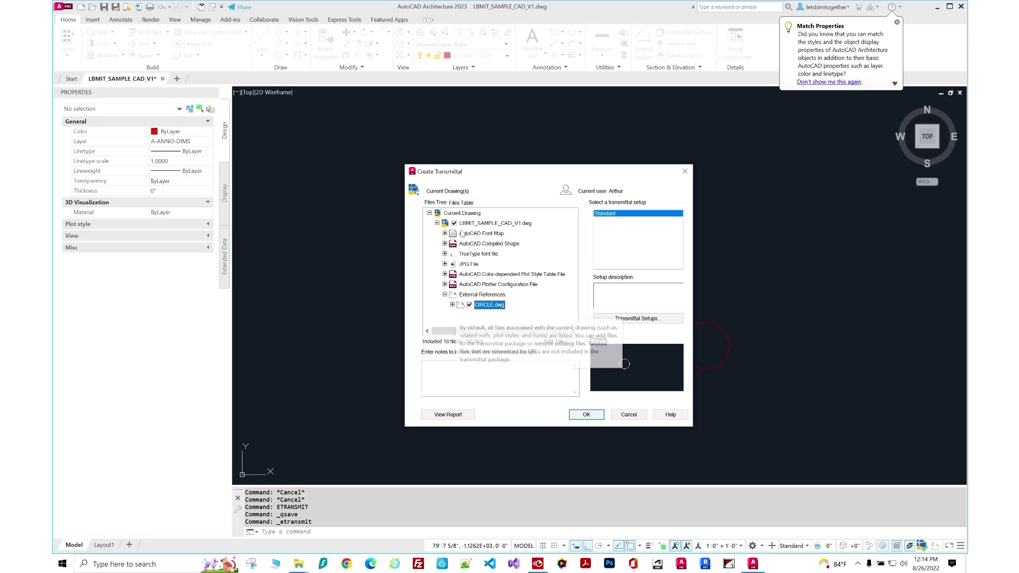
Preview LBMIT_SAMPLE_CAD_V1.dwg and CIRCLE.dwg, then bring up the Transmittal Setups list.
{"action": "left_click", "coordinate": [462, 213]}
{"action": "left_click", "coordinate": [473, 224]}
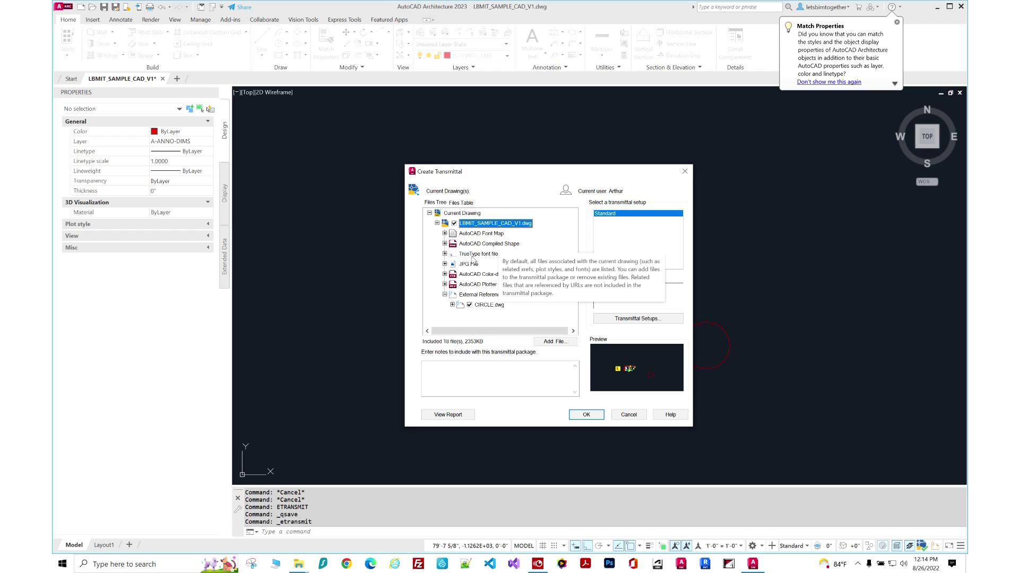
{"action": "left_click", "coordinate": [481, 306]}
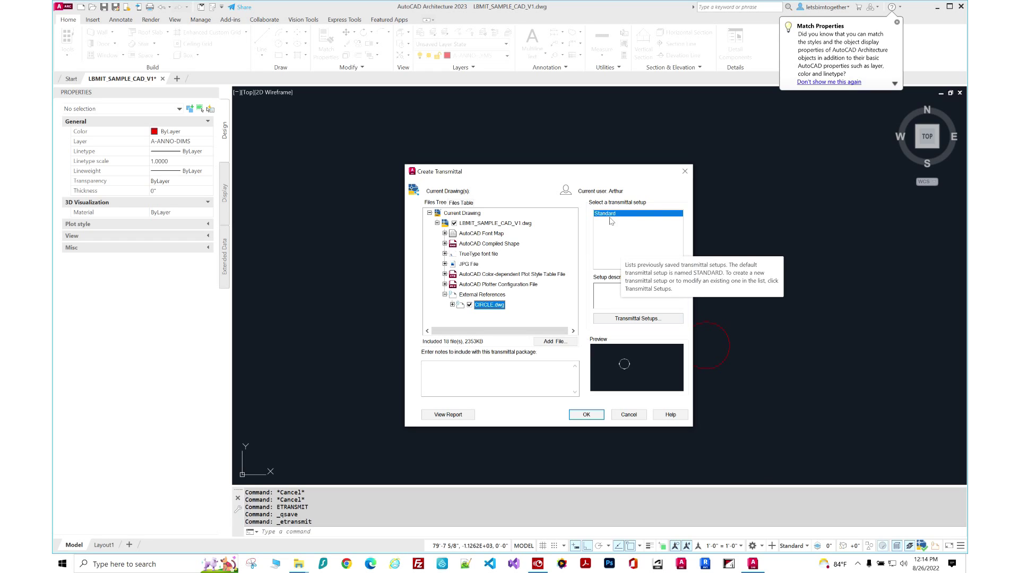
{"action": "left_click", "coordinate": [645, 320]}
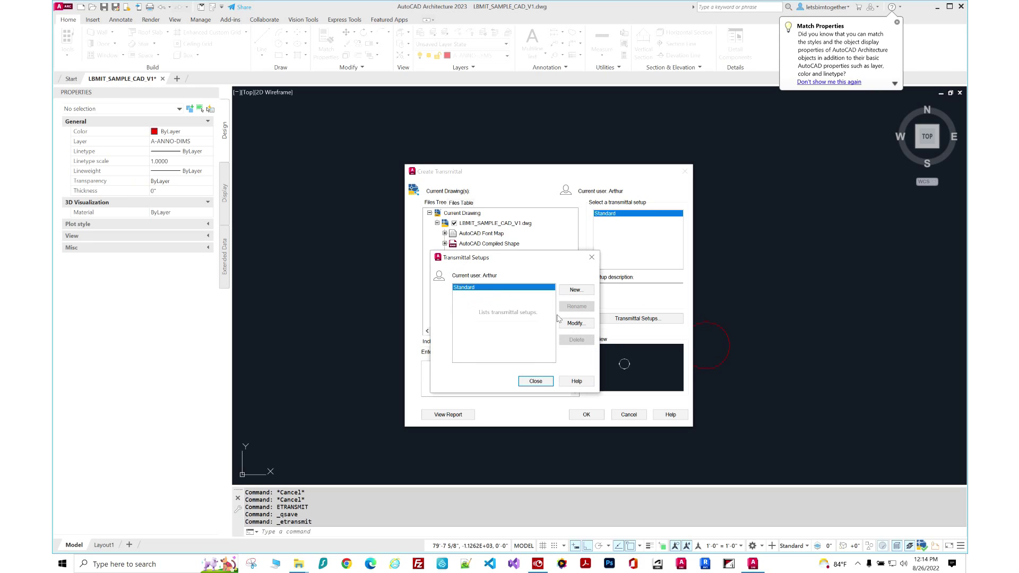
Modify the Standard setup to a Zip (*.zip) package with Include fonts left on.
{"action": "left_click", "coordinate": [573, 323]}
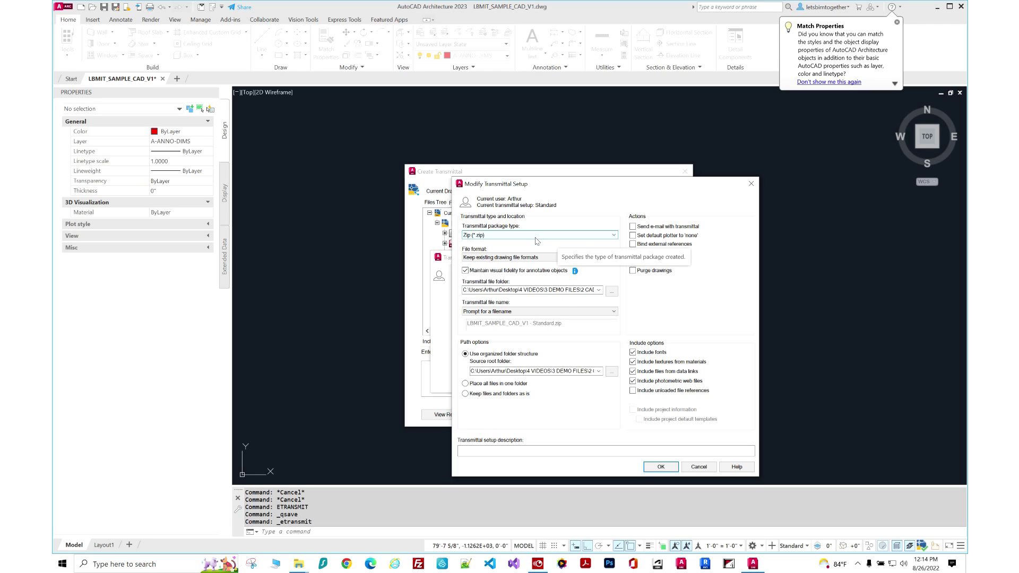
{"action": "left_click", "coordinate": [492, 235]}
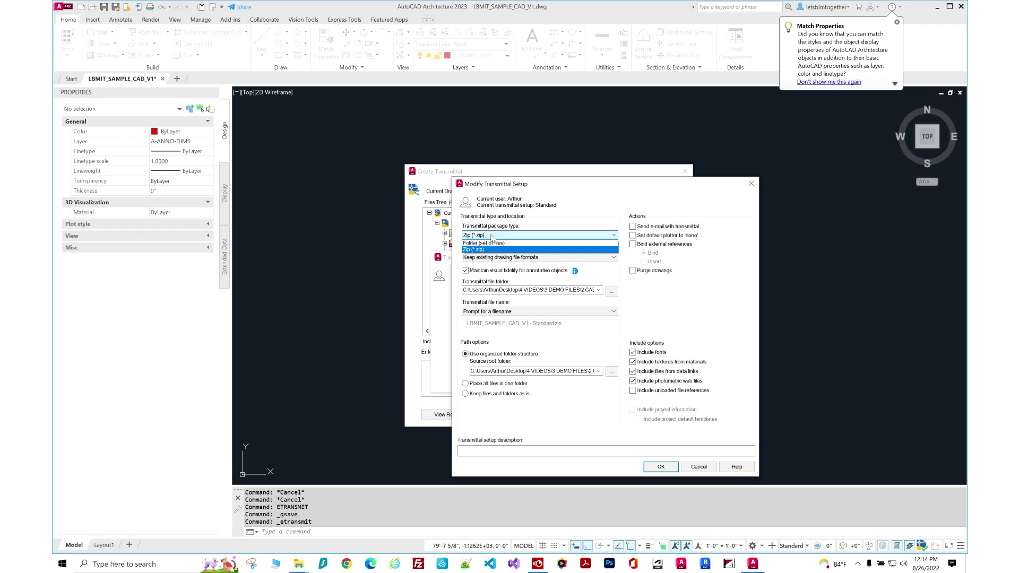
{"action": "left_click", "coordinate": [498, 250]}
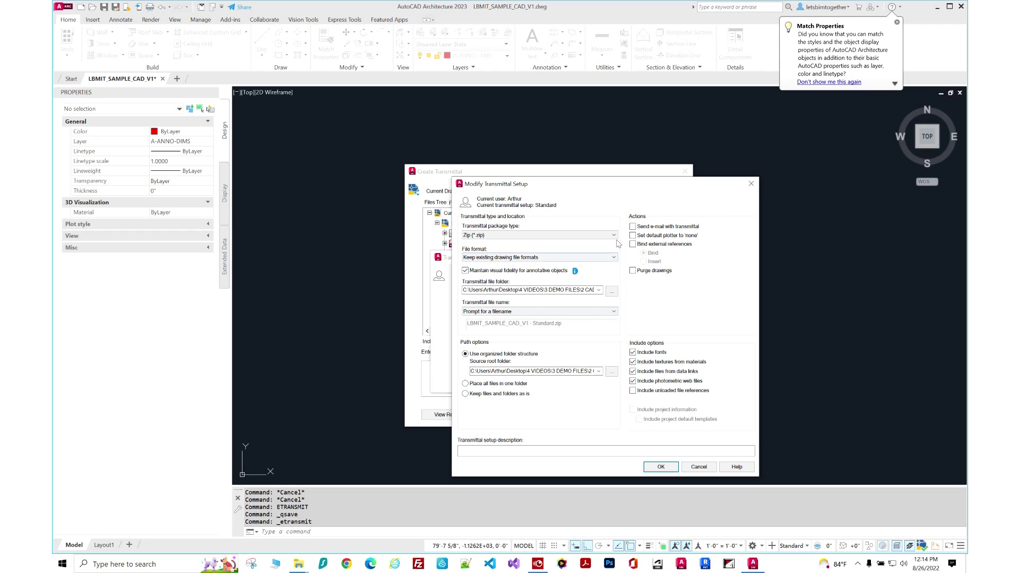
{"action": "left_click", "coordinate": [634, 354]}
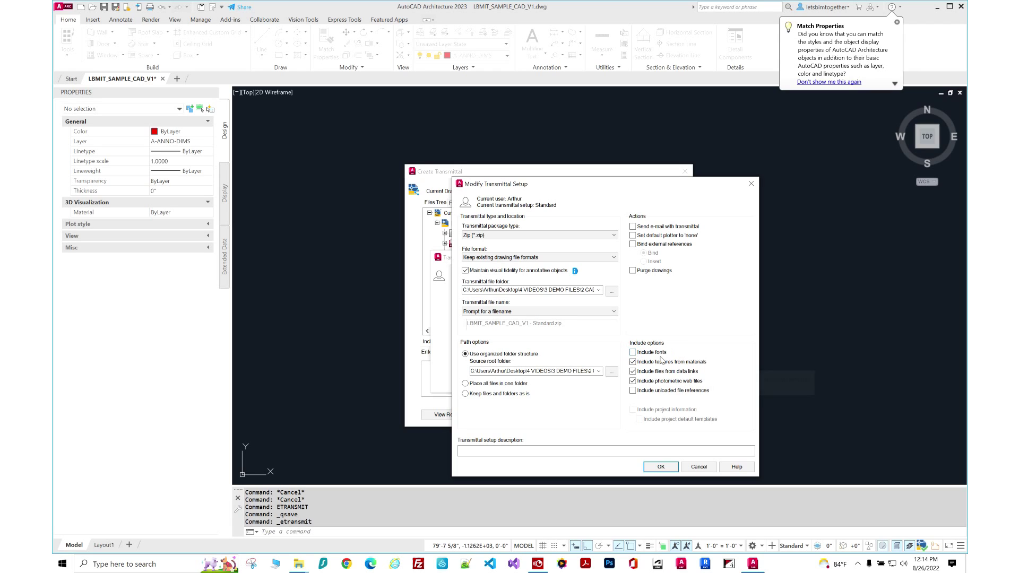
{"action": "left_click", "coordinate": [633, 353]}
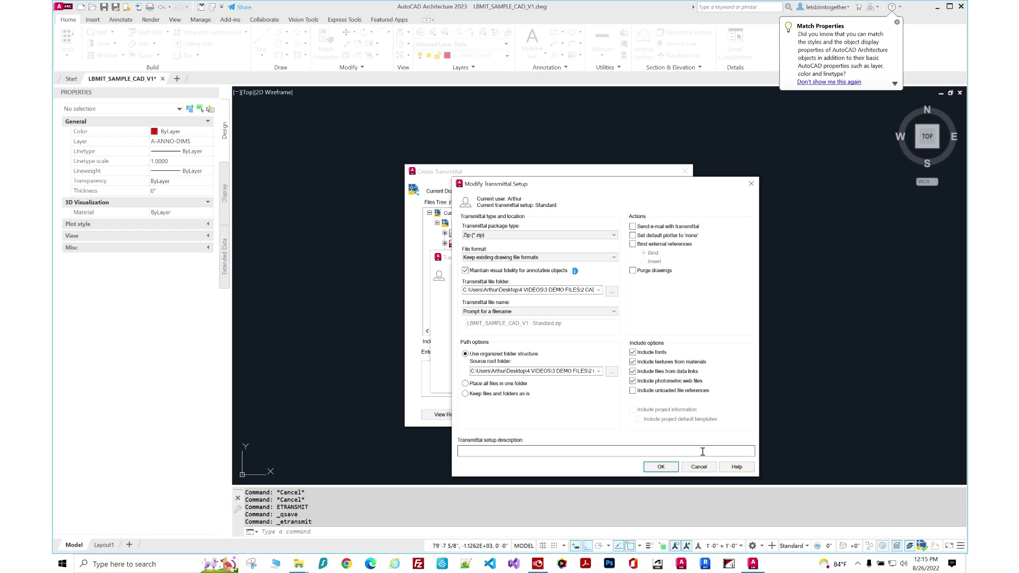
Accept the setup and save the package as LBMIT_SAMPLE_CAD_V1 - Standard.zip on the Desktop.
{"action": "left_click", "coordinate": [670, 469]}
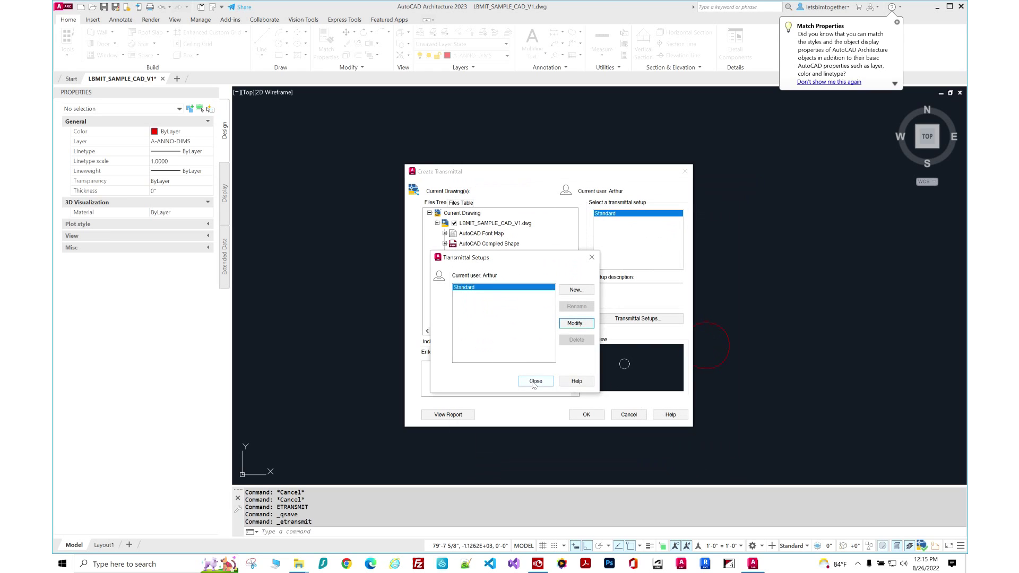
{"action": "left_click", "coordinate": [534, 382]}
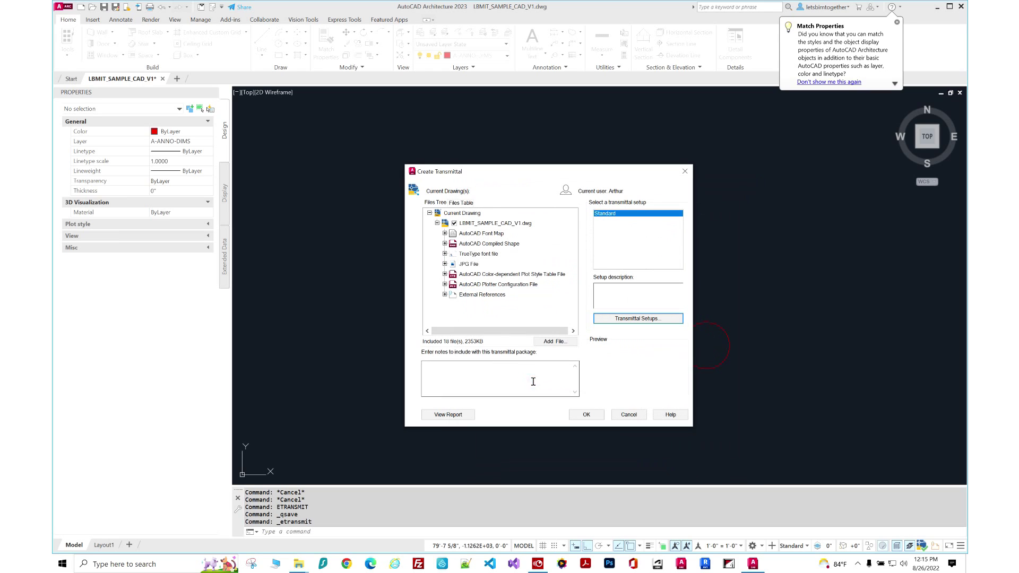
{"action": "left_click", "coordinate": [596, 418]}
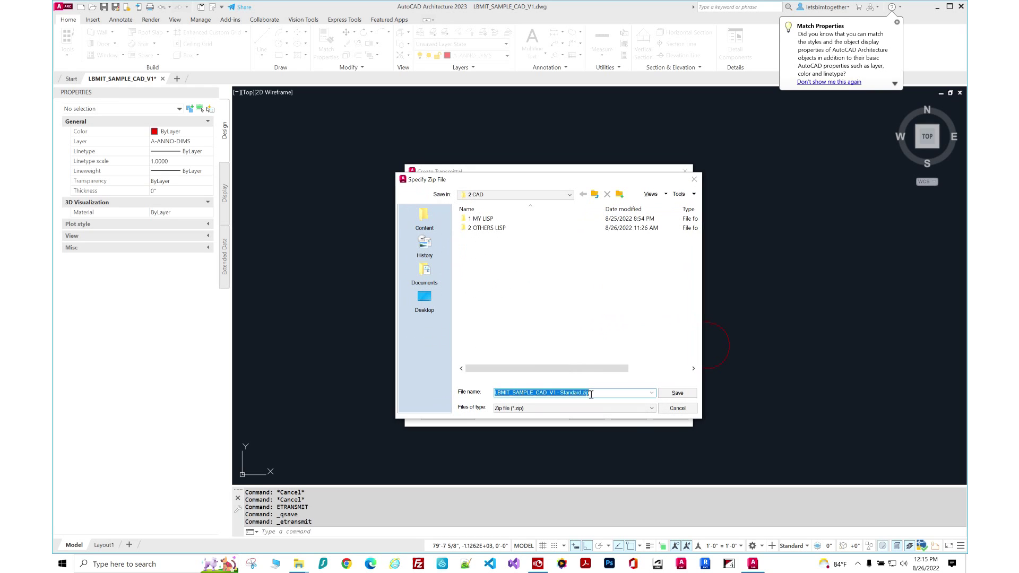
{"action": "left_click", "coordinate": [426, 304]}
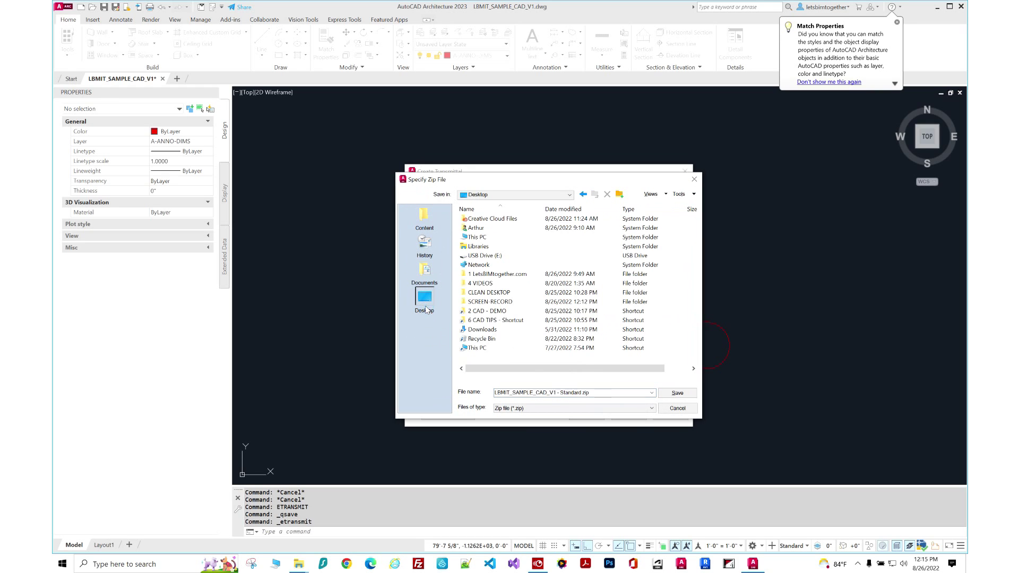
{"action": "triple_click", "coordinate": [589, 393]}
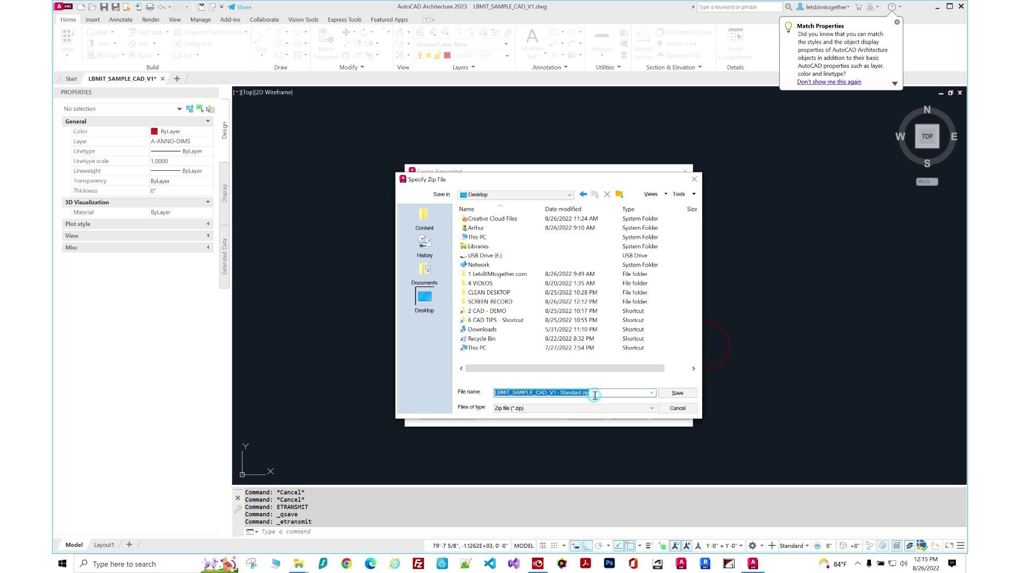
{"action": "left_click", "coordinate": [677, 393]}
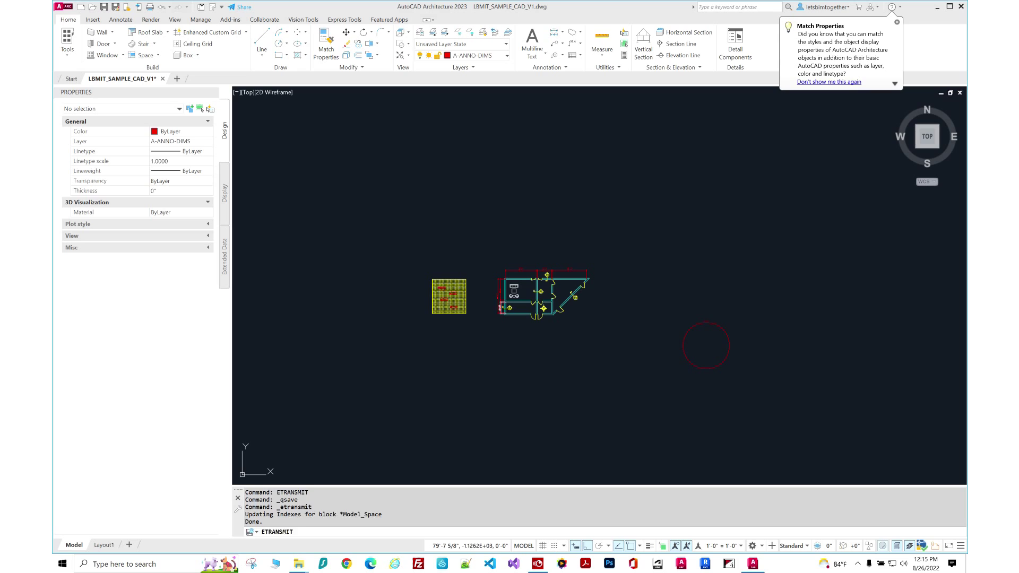
Minimize AutoCAD, move the zip to the desktop centre, and view its contents in File Explorer.
{"action": "left_click", "coordinate": [937, 6]}
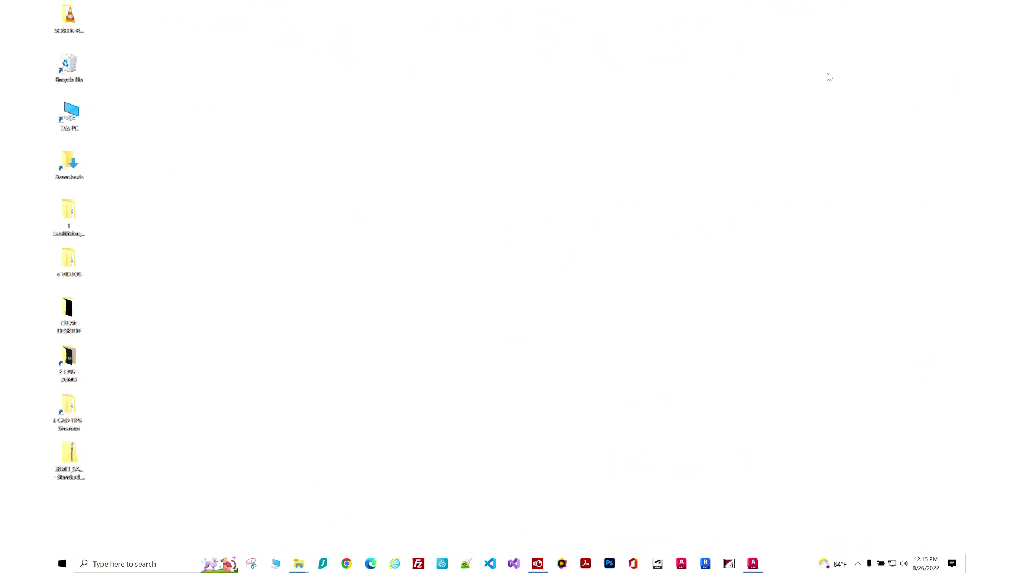
{"action": "left_click_drag", "start_coordinate": [69, 458], "coordinate": [506, 272]}
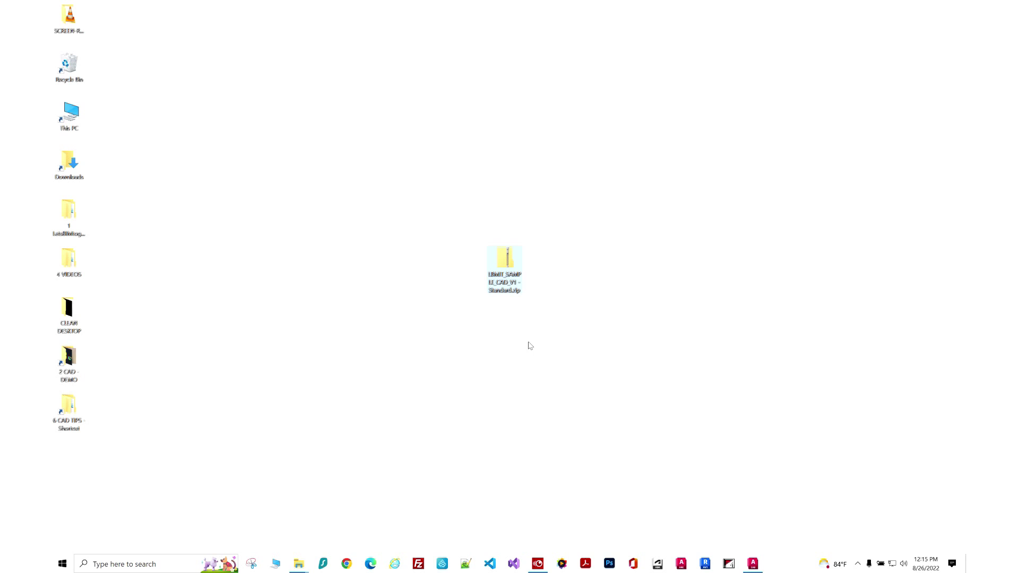
{"action": "left_click", "coordinate": [503, 342]}
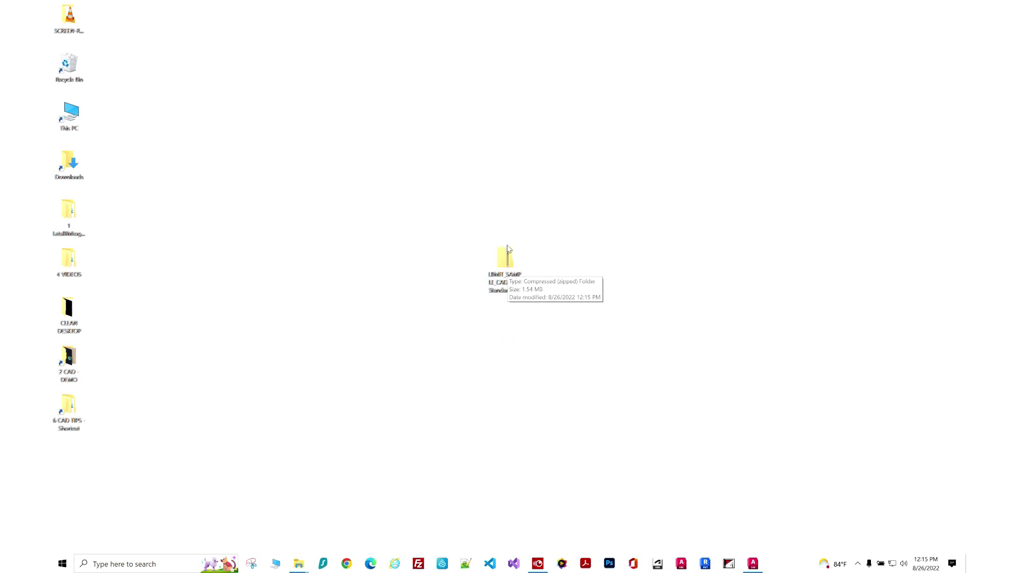
{"action": "left_click", "coordinate": [506, 253]}
{"action": "right_click", "coordinate": [510, 252]}
{"action": "left_click", "coordinate": [490, 262]}
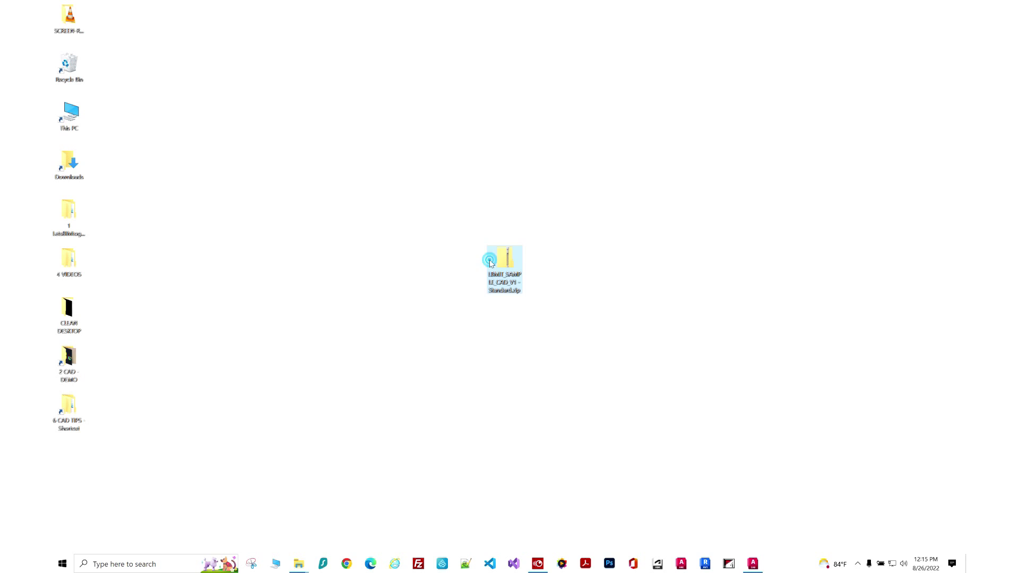
{"action": "double_click", "coordinate": [490, 261]}
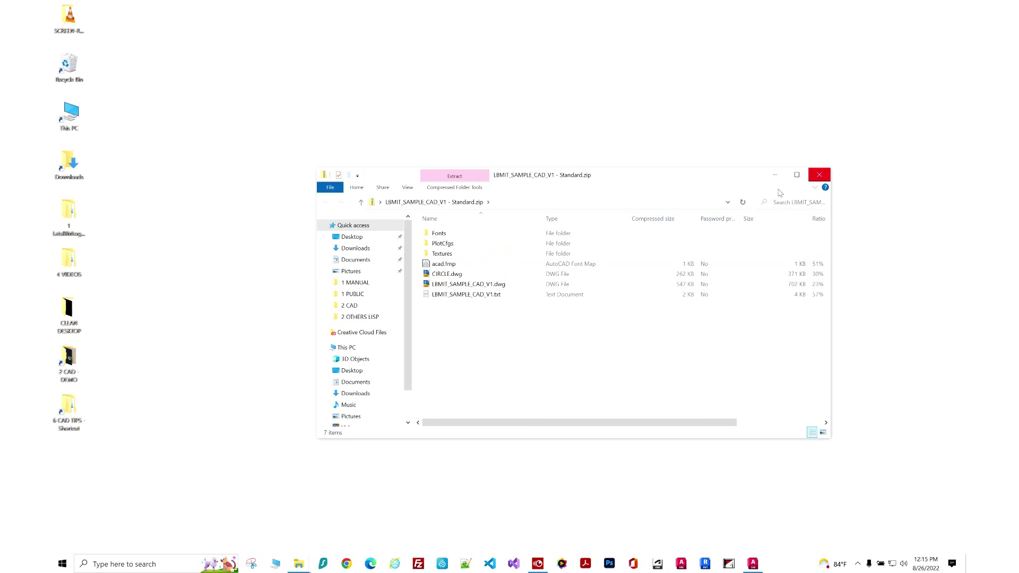
Extract the zip to the Desktop with 7-Zip and place the new folder beside the archive.
{"action": "left_click", "coordinate": [820, 176]}
{"action": "right_click", "coordinate": [504, 263]}
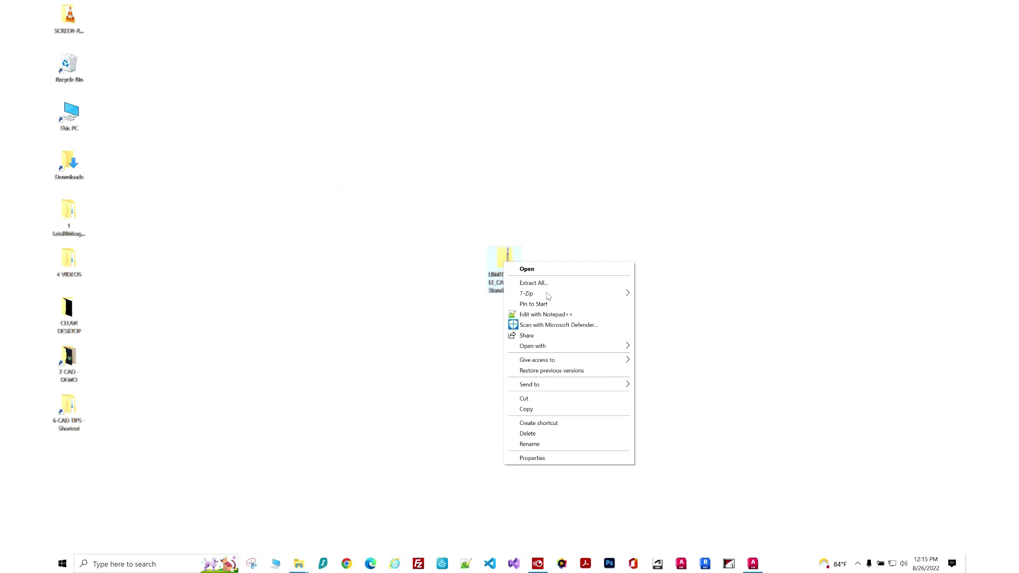
{"action": "mouse_move", "coordinate": [549, 295]}
{"action": "left_click", "coordinate": [664, 315]}
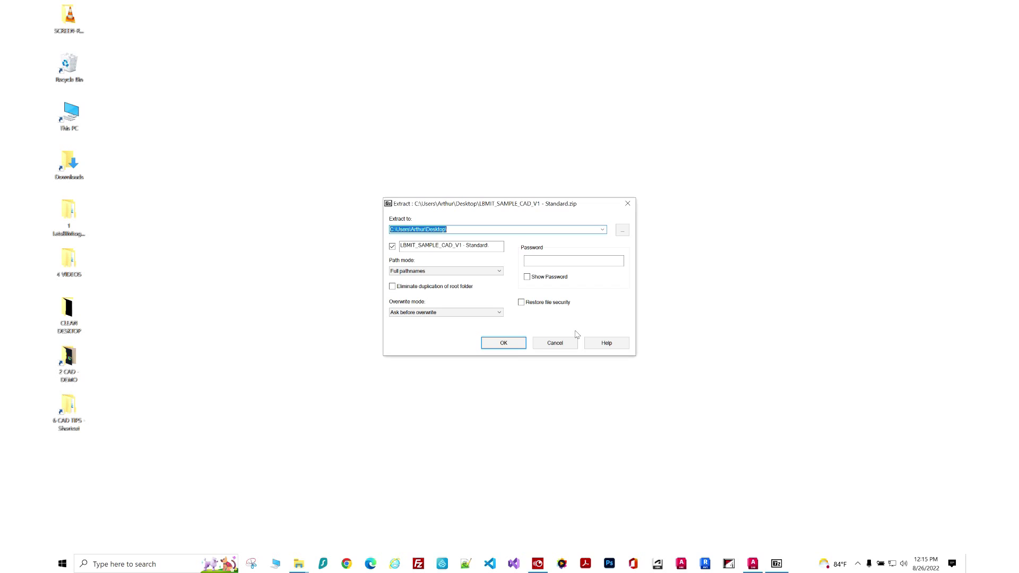
{"action": "left_click", "coordinate": [510, 345]}
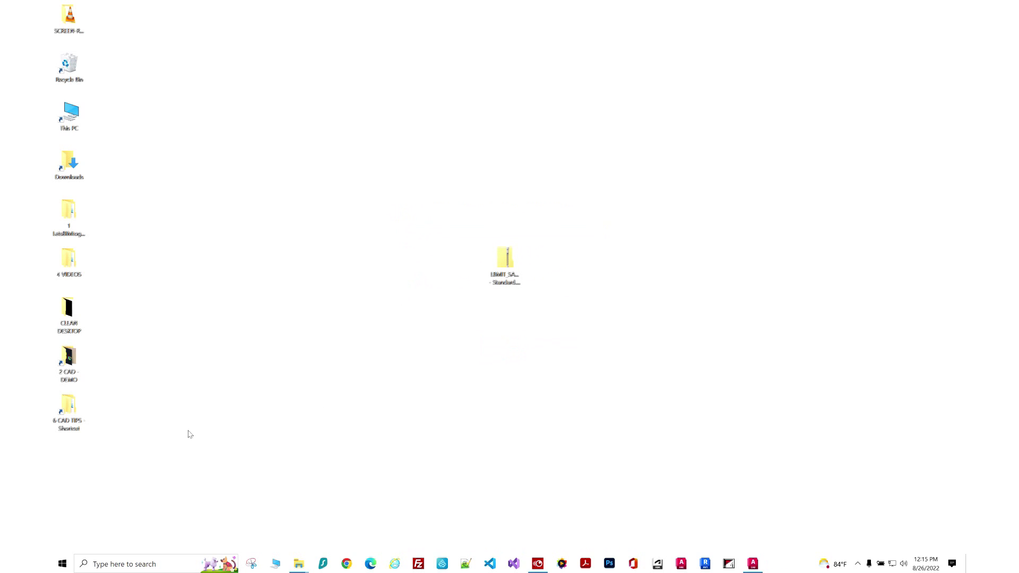
{"action": "left_click_drag", "start_coordinate": [78, 459], "coordinate": [544, 272]}
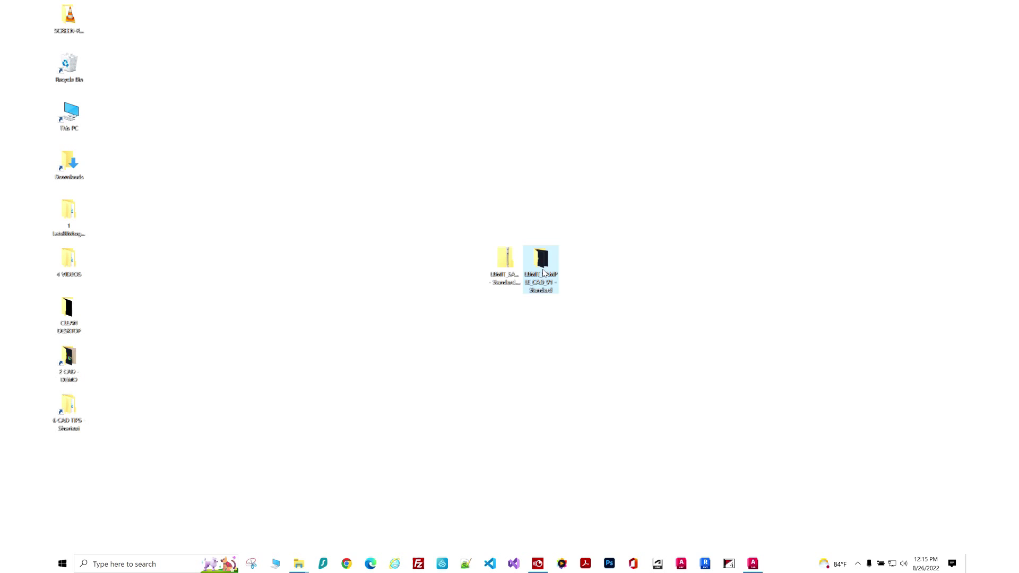
{"action": "double_click", "coordinate": [542, 261]}
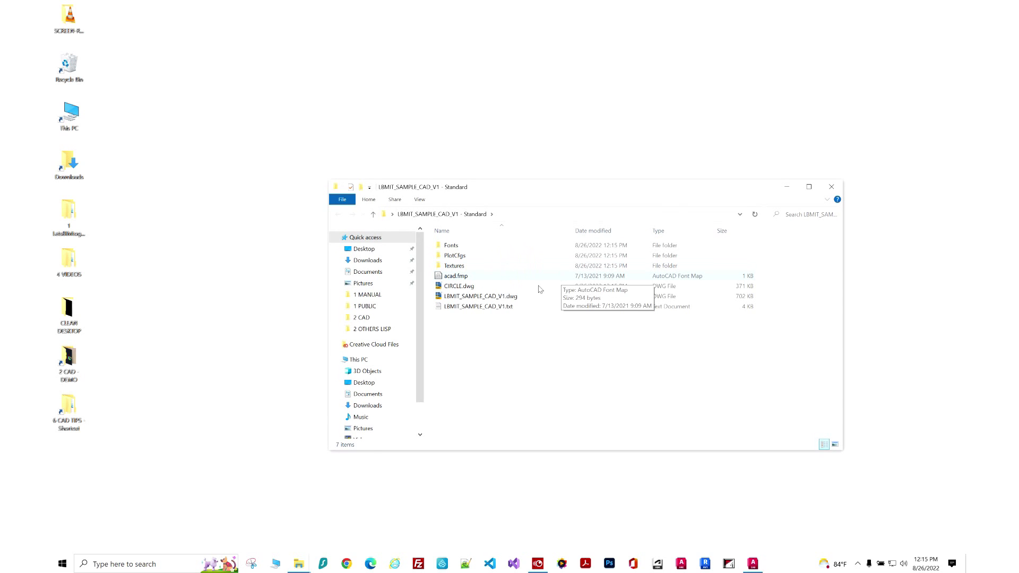
{"action": "left_click", "coordinate": [492, 298]}
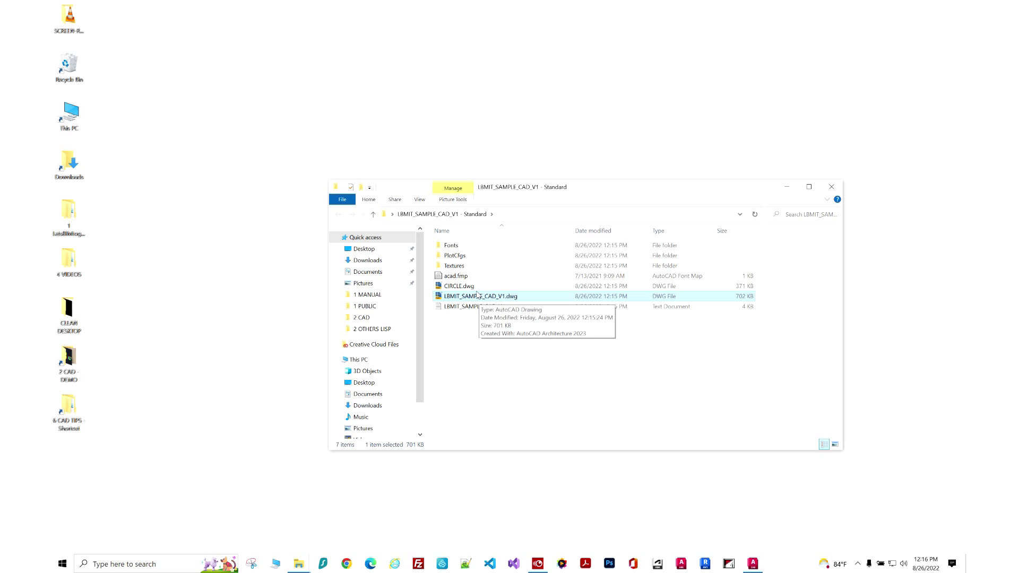
{"action": "left_click", "coordinate": [474, 287]}
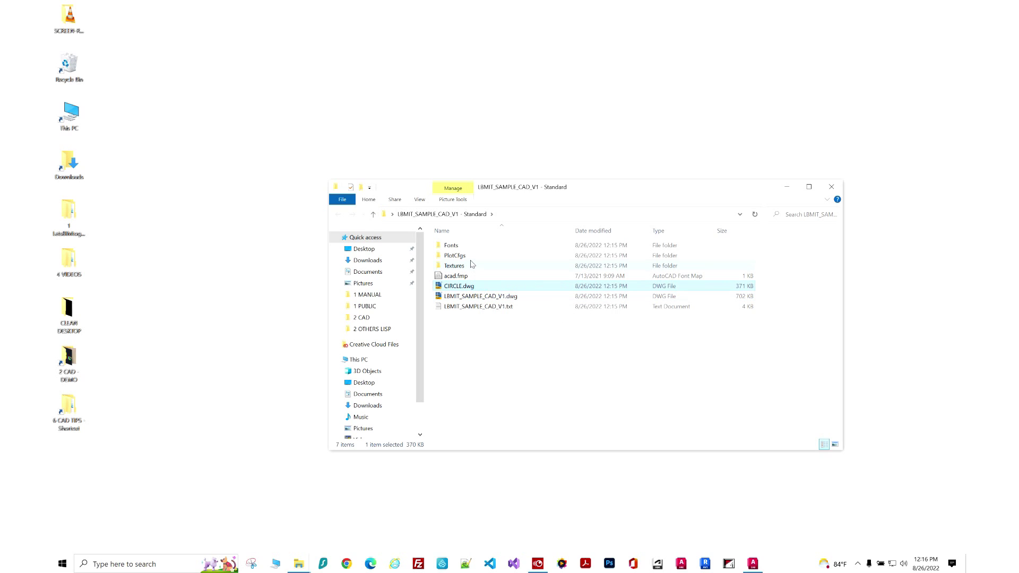
{"action": "left_click", "coordinate": [472, 257]}
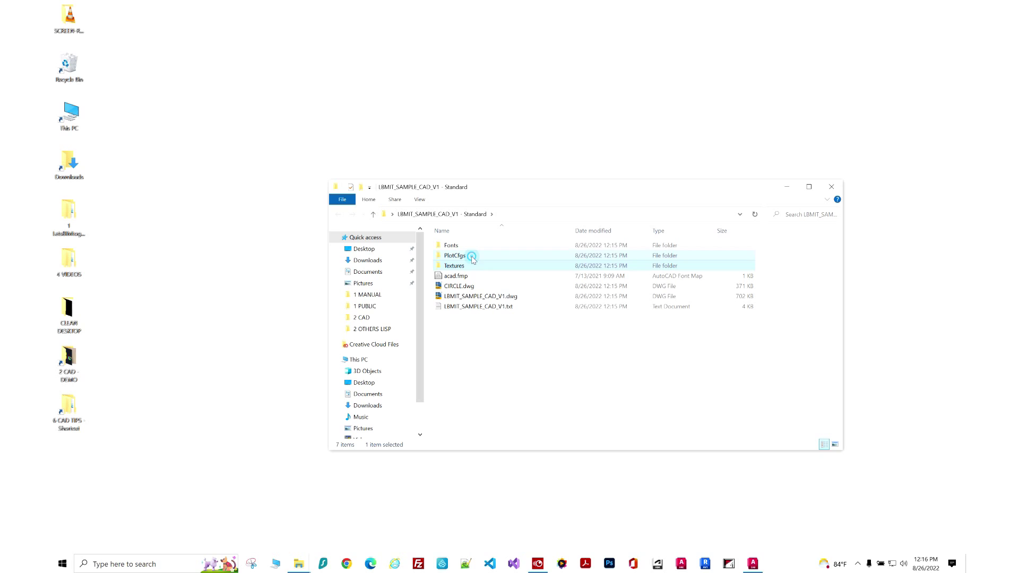
{"action": "left_click", "coordinate": [472, 247]}
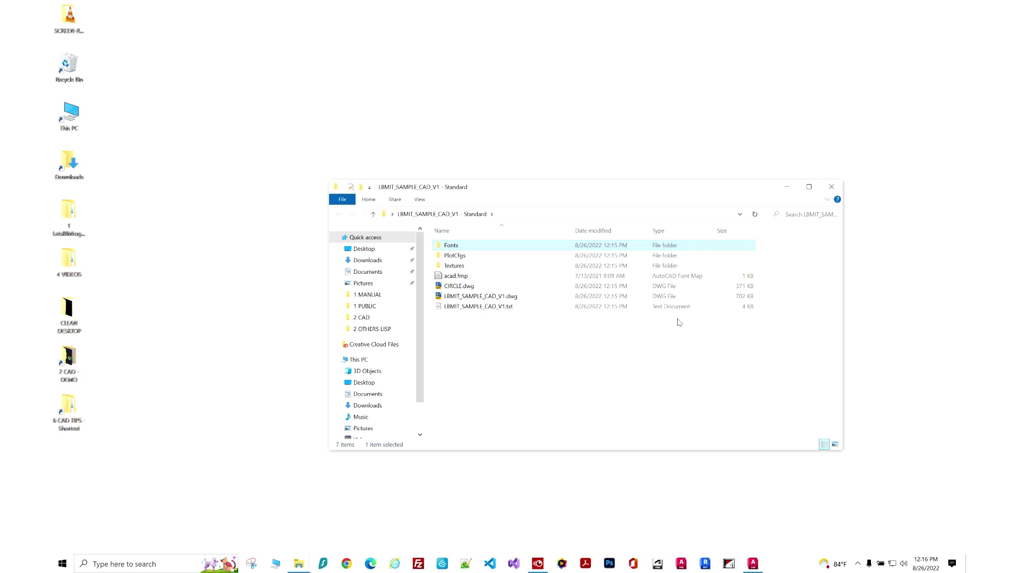
{"action": "left_click_drag", "start_coordinate": [660, 344], "coordinate": [528, 344]}
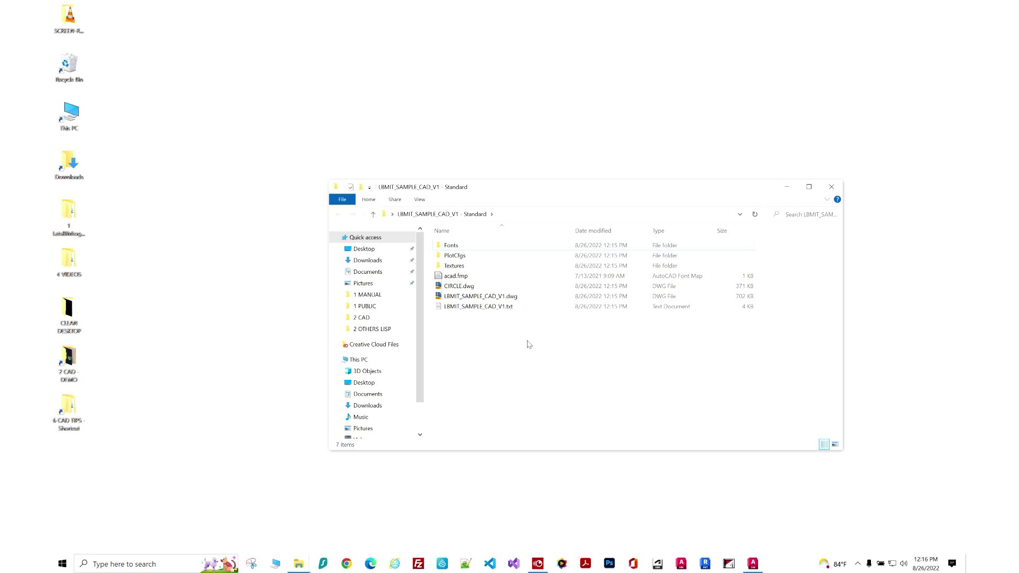
{"action": "left_click", "coordinate": [831, 188]}
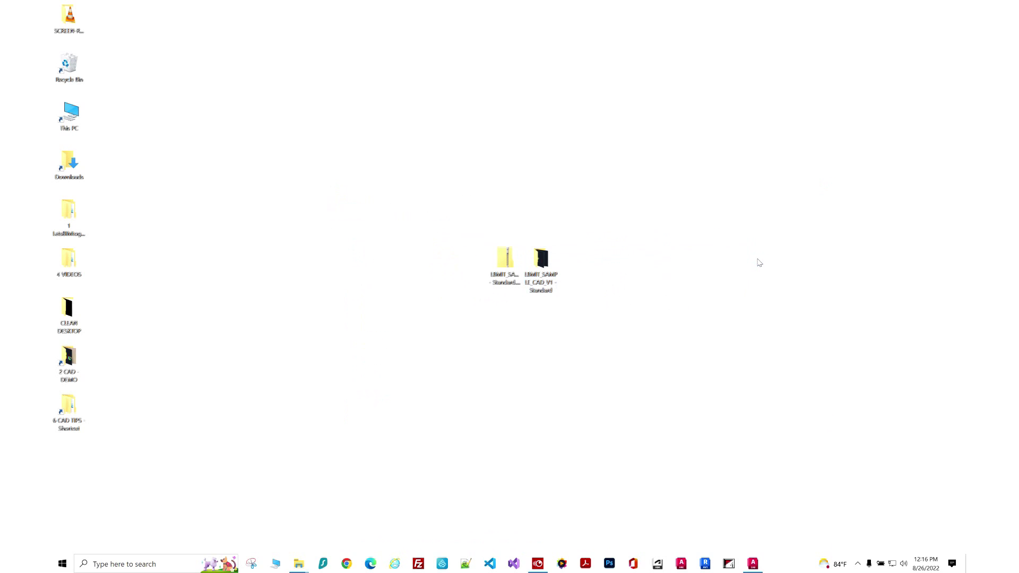